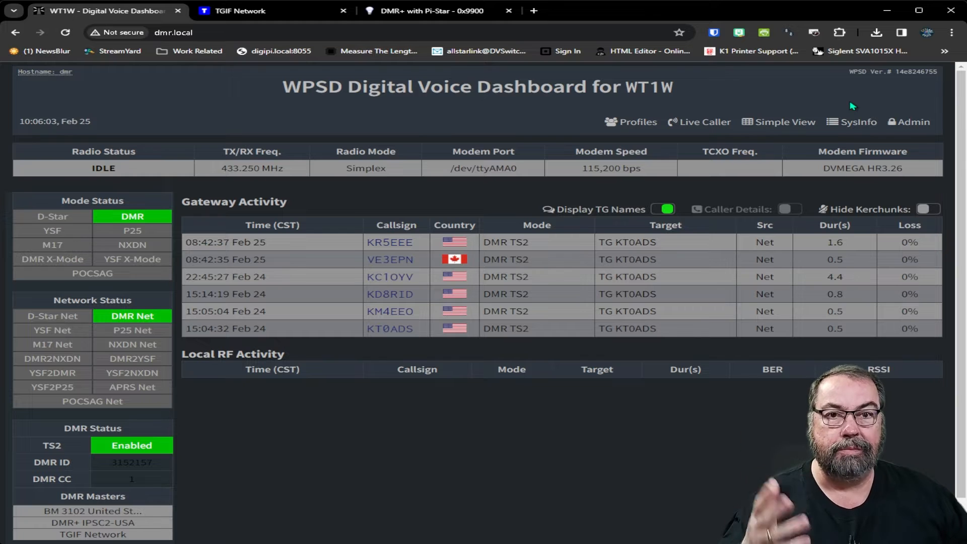
Open the DMR Network Manager in the admin area and examine its options for disabling or enabling networks.
click(918, 123)
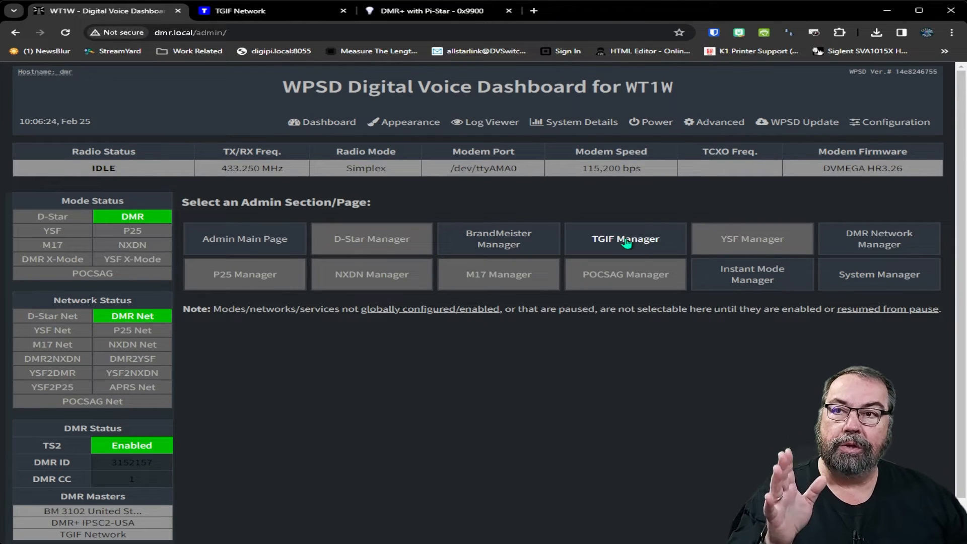
click(873, 248)
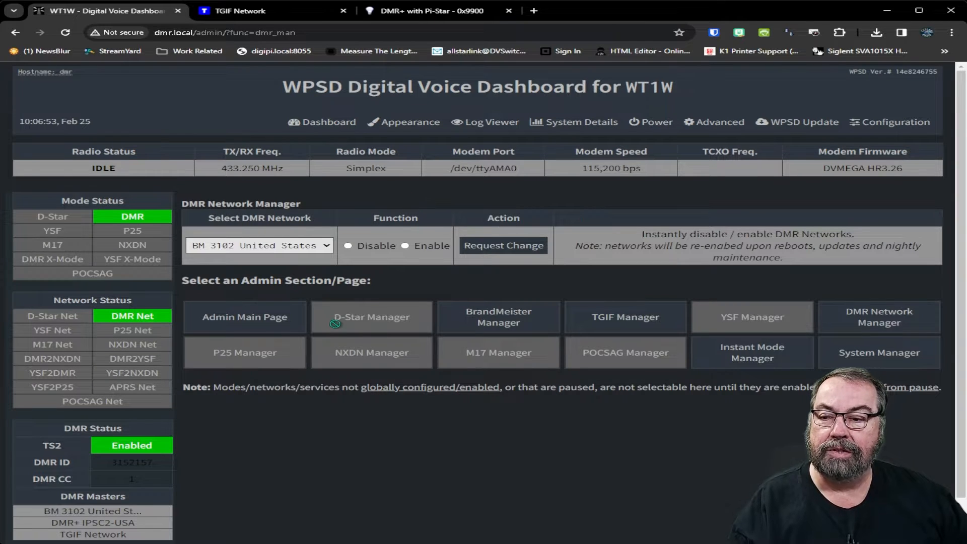
scroll(336, 324, down, 1)
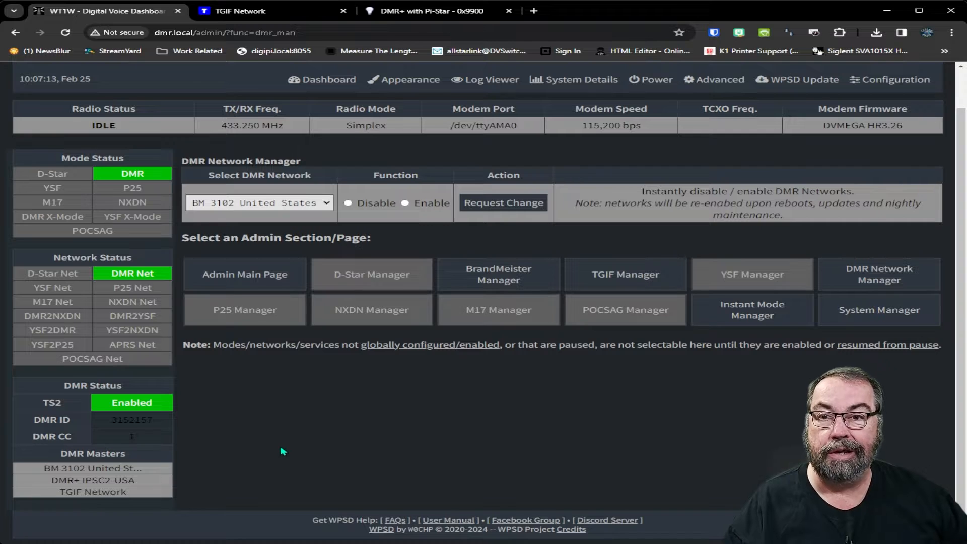
scroll(283, 452, up, 1)
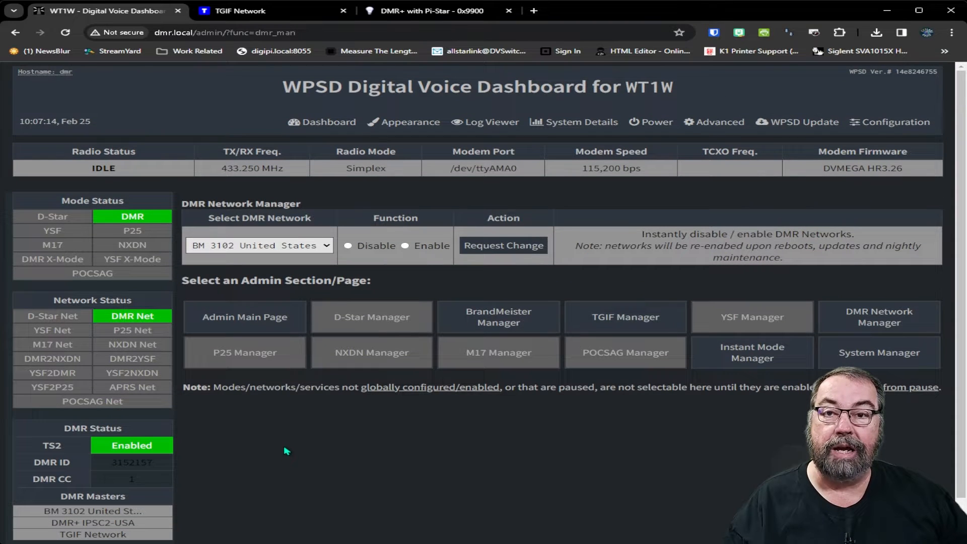
Open the hotspot configuration and examine the main radio modes, checking the DMR Mode setting.
click(886, 125)
scroll(645, 238, down, 10)
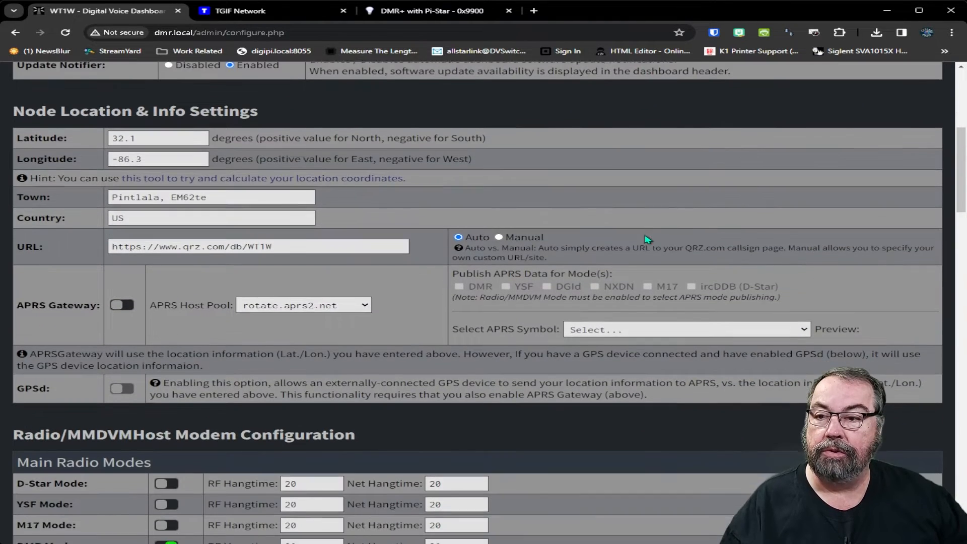
scroll(645, 239, down, 3)
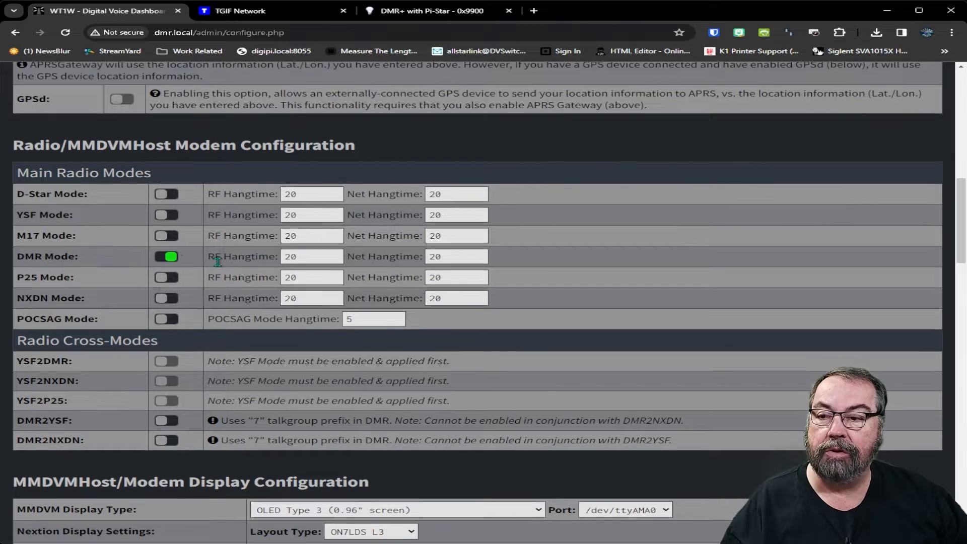
scroll(222, 263, down, 3)
scroll(222, 262, down, 6)
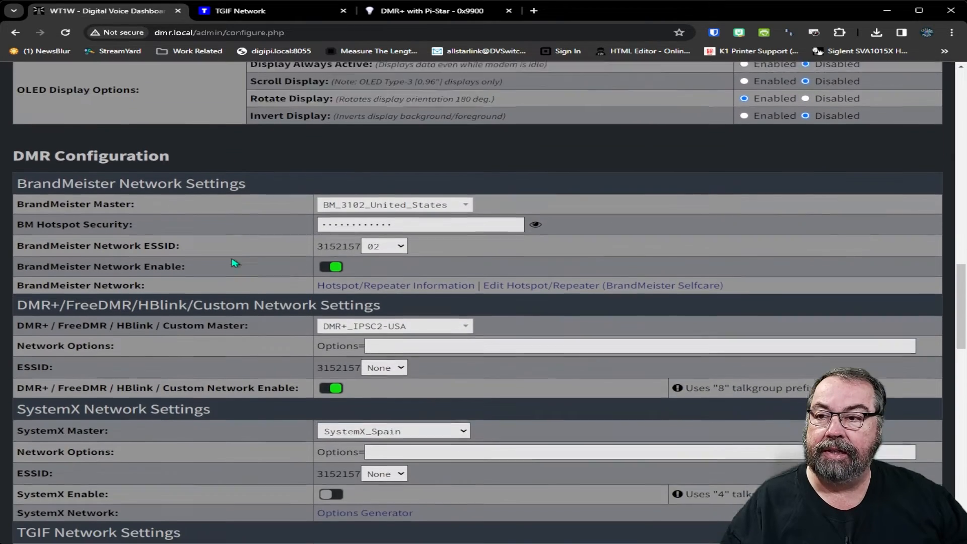
scroll(242, 251, down, 2)
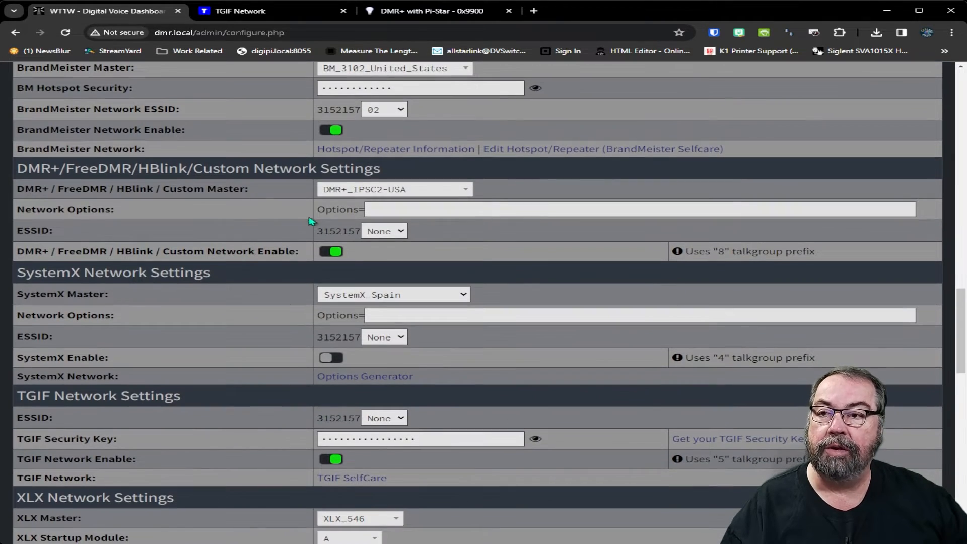
scroll(388, 228, up, 1)
scroll(388, 228, up, 4)
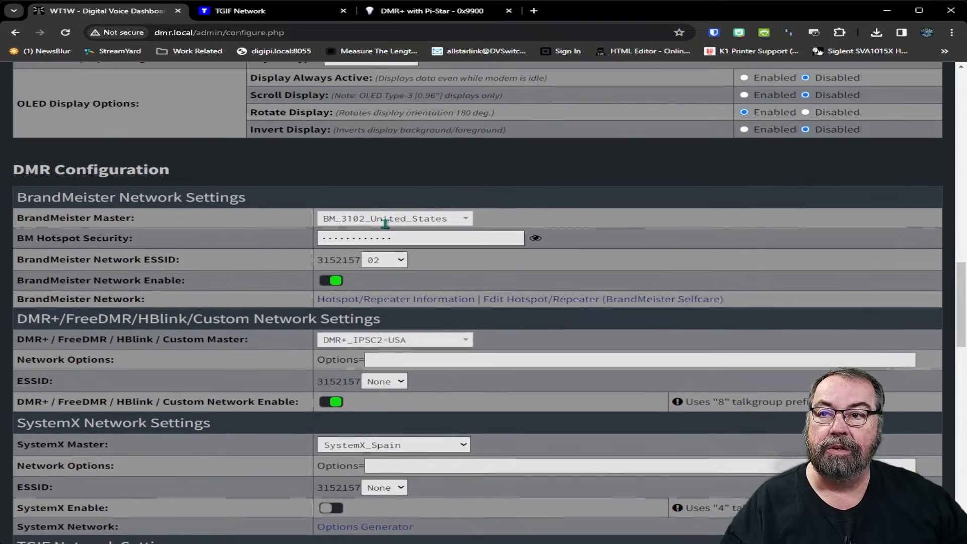
scroll(388, 228, up, 5)
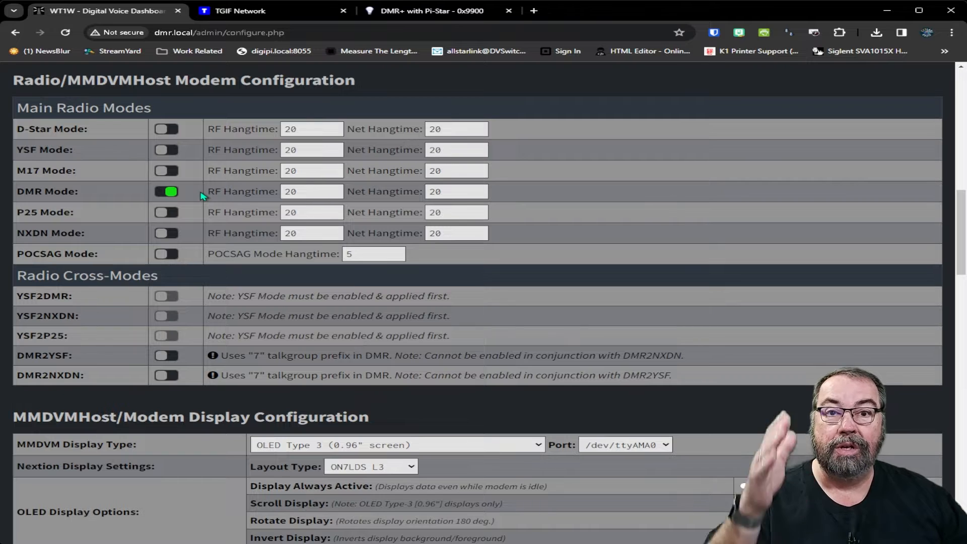
Examine the BrandMeister, DMR+, SystemX, TGIF and XLX network settings in the DMR configuration.
scroll(349, 249, down, 6)
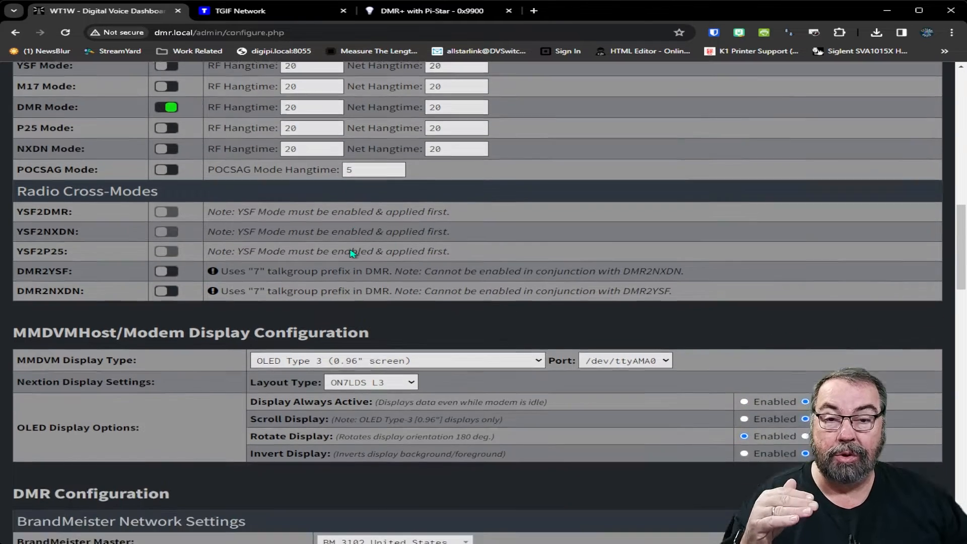
scroll(349, 249, down, 5)
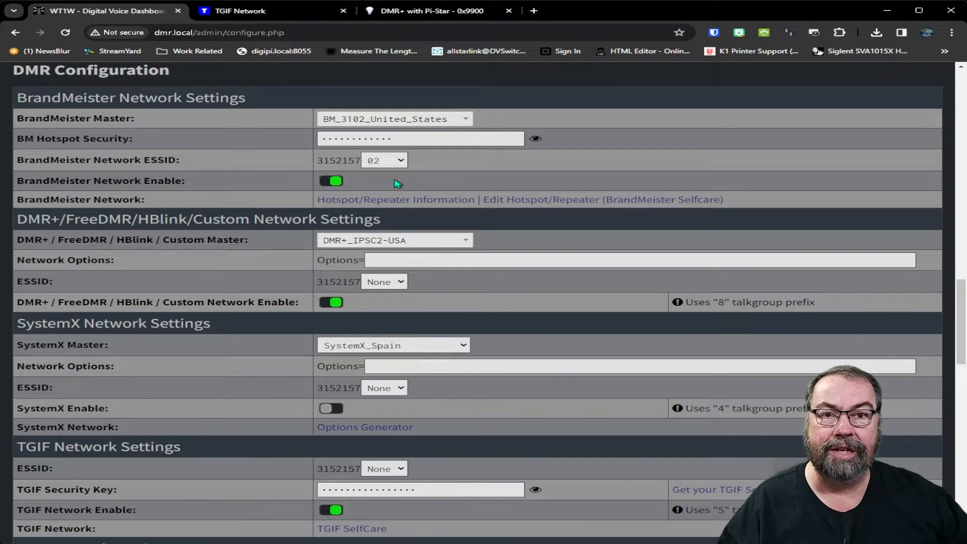
scroll(398, 184, down, 1)
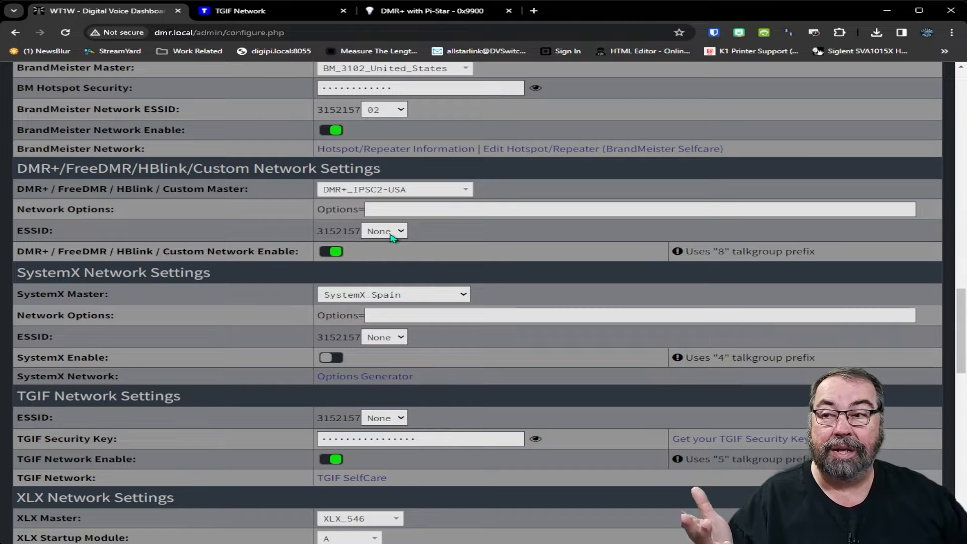
scroll(393, 237, down, 1)
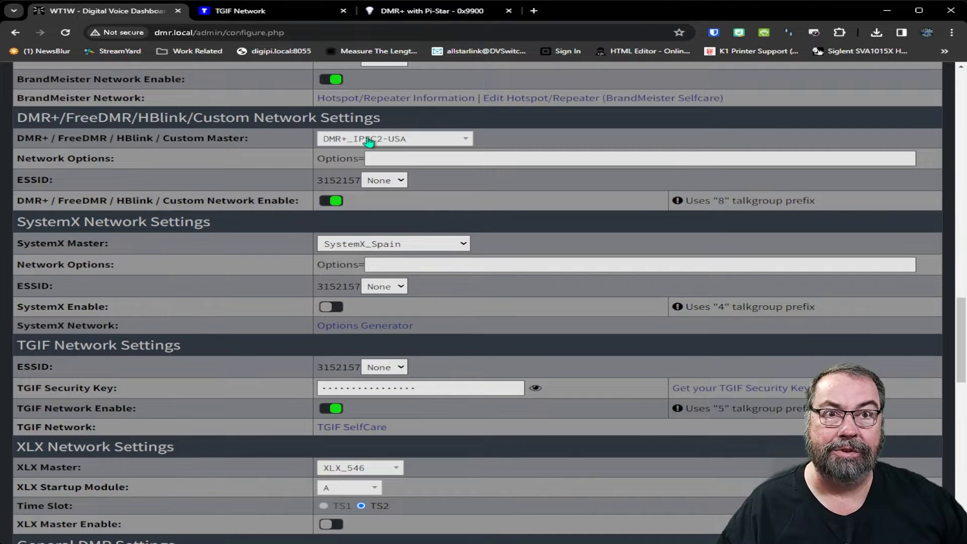
scroll(370, 142, down, 2)
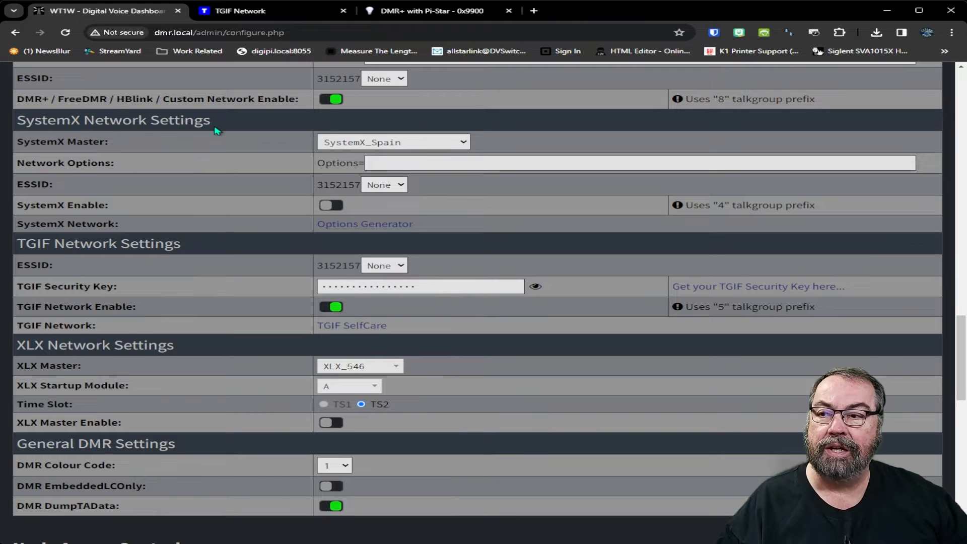
scroll(217, 132, down, 2)
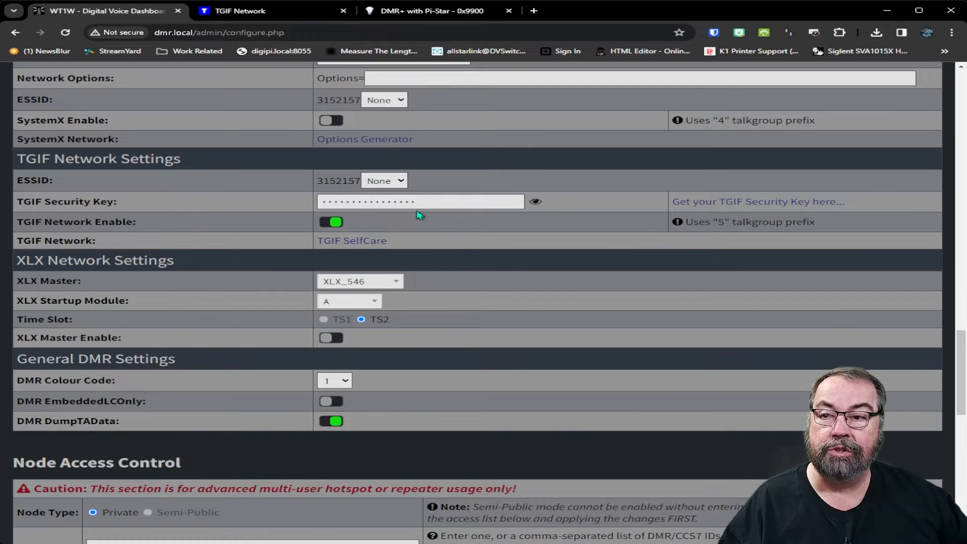
scroll(426, 218, down, 2)
Try SystemX_United_States as the SystemX master and revert the pending change.
scroll(426, 218, up, 2)
scroll(426, 219, up, 4)
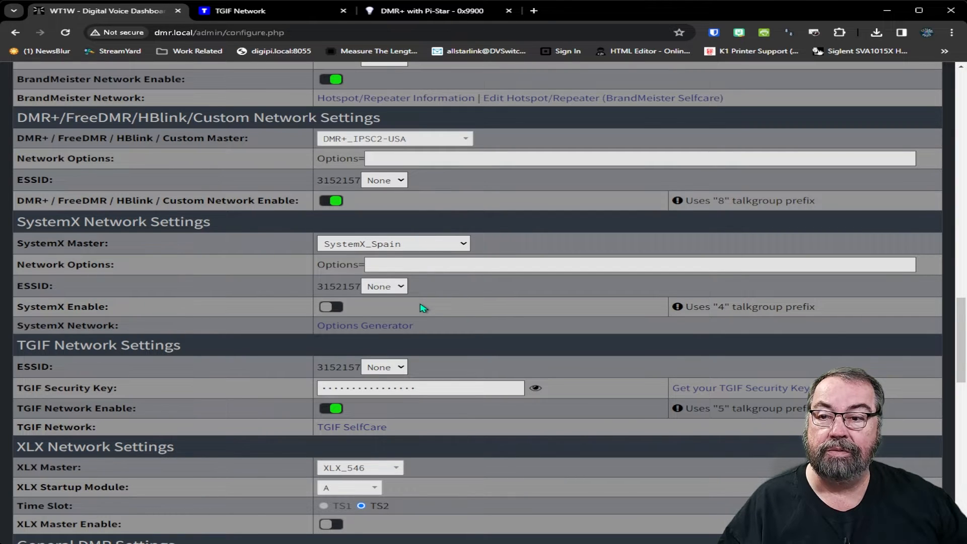
click(413, 357)
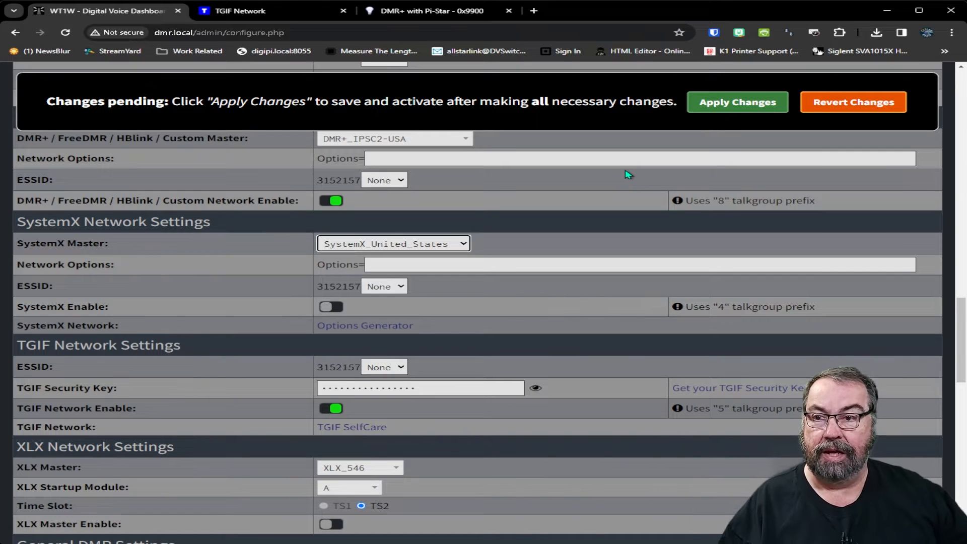
click(845, 102)
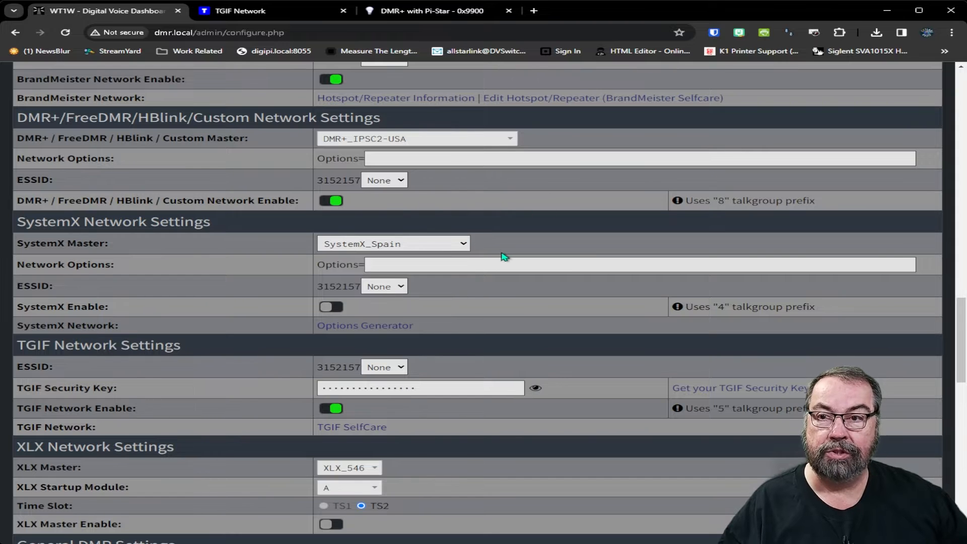
scroll(599, 261, up, 10)
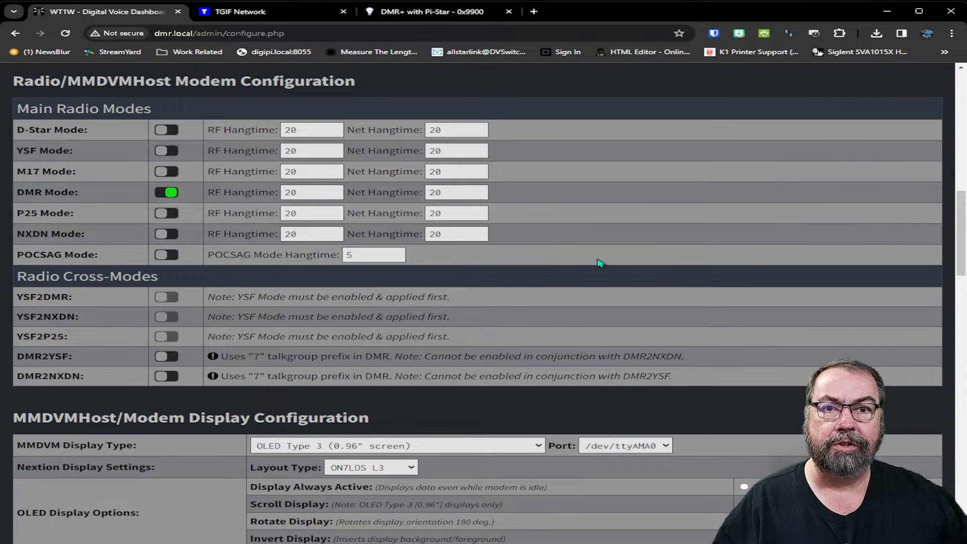
On the TGIF Network site, set the account profile's latitude to 32.1 and longitude to -86.3, and update the profile.
click(295, 19)
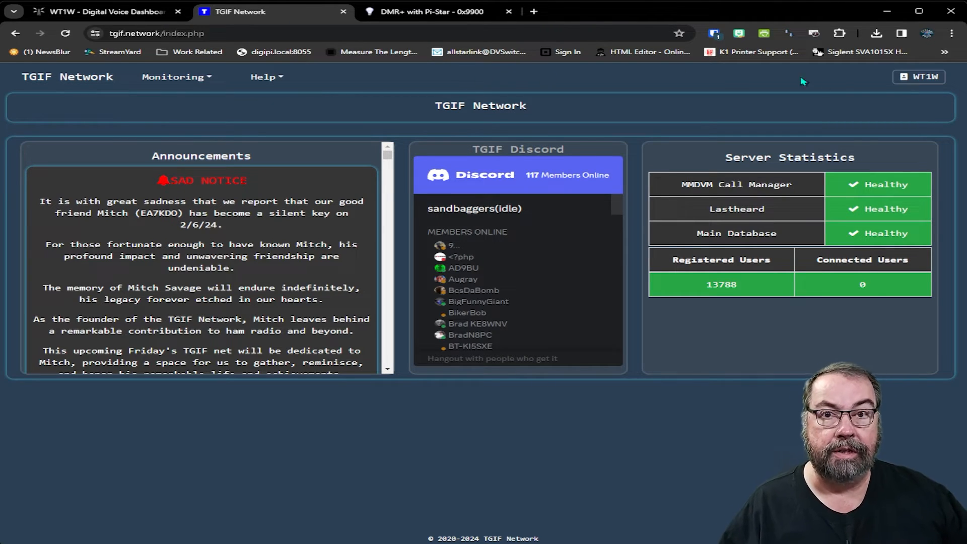
click(916, 77)
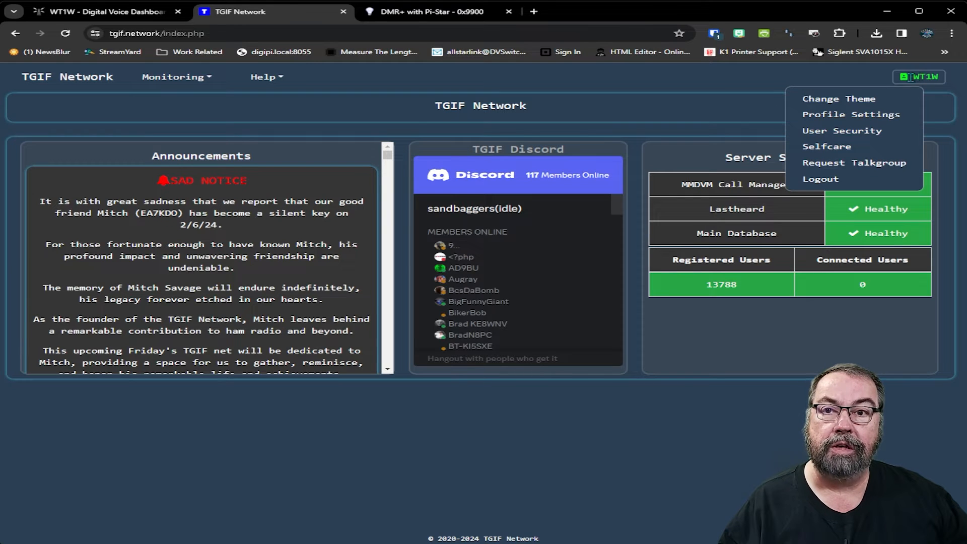
click(850, 117)
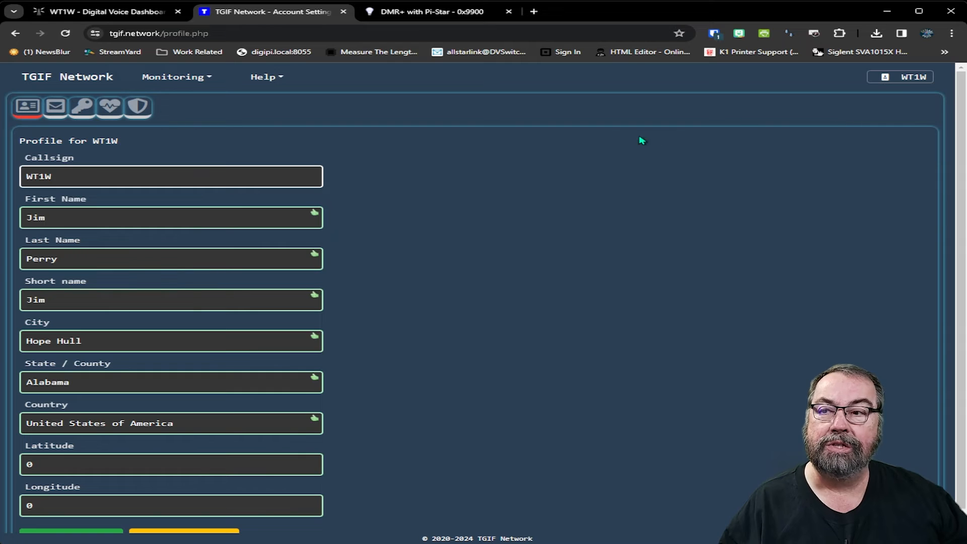
scroll(434, 176, down, 1)
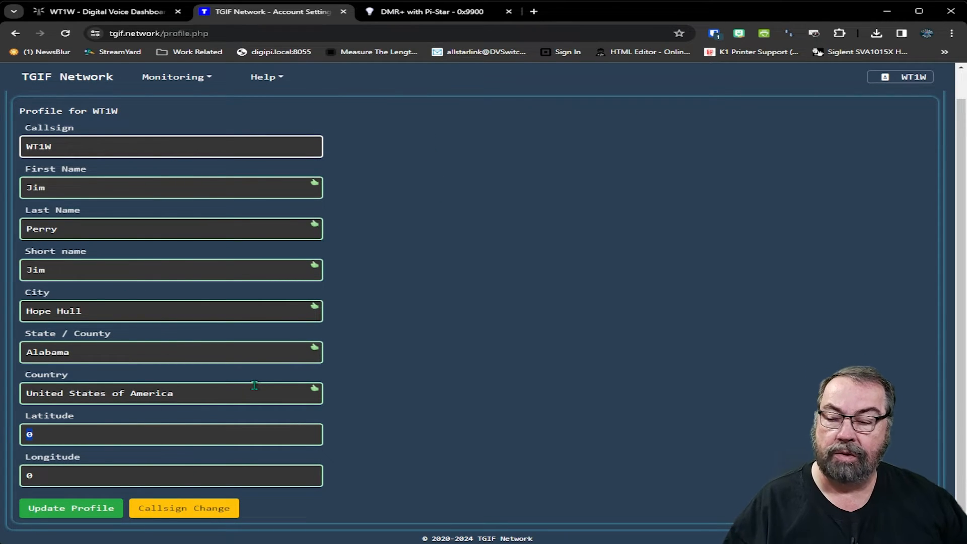
text(32.1)
key(Tab)
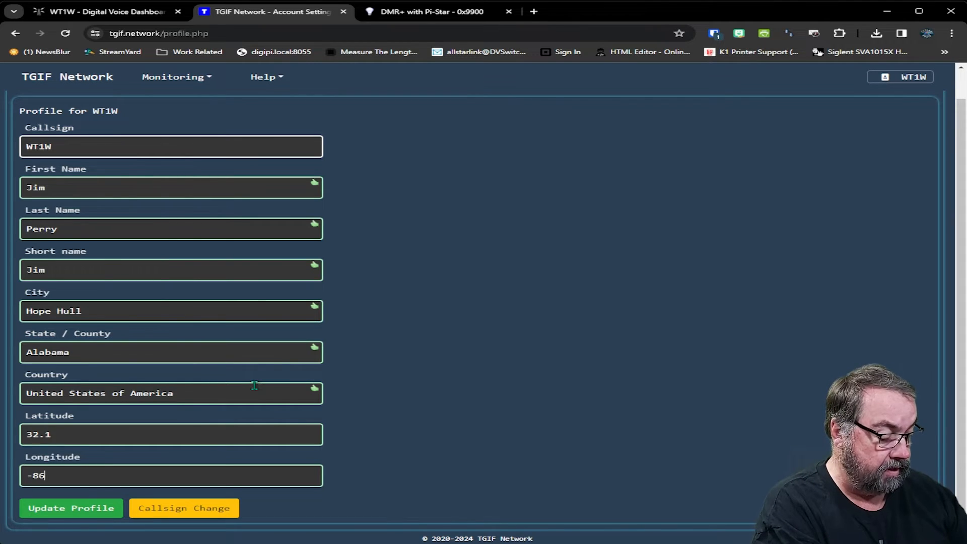
text(-86.3)
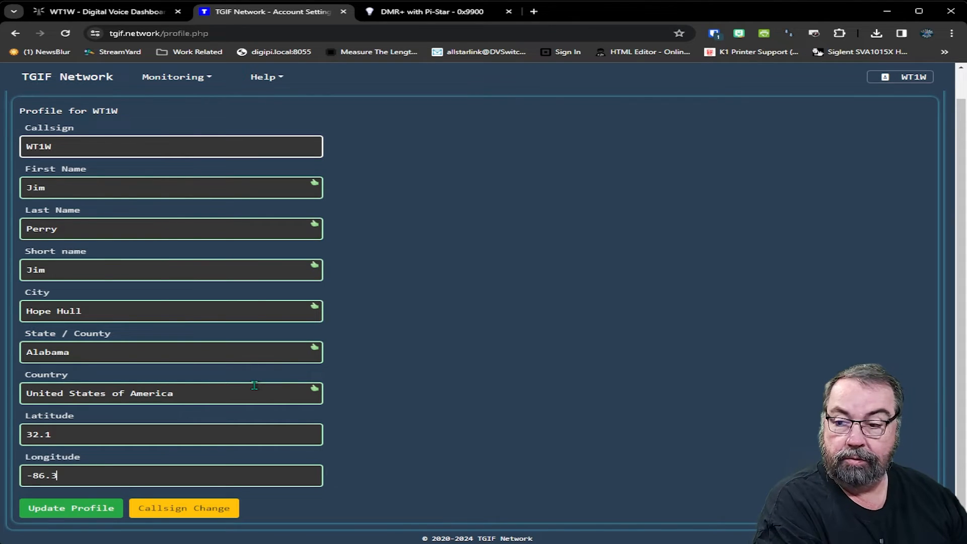
click(78, 509)
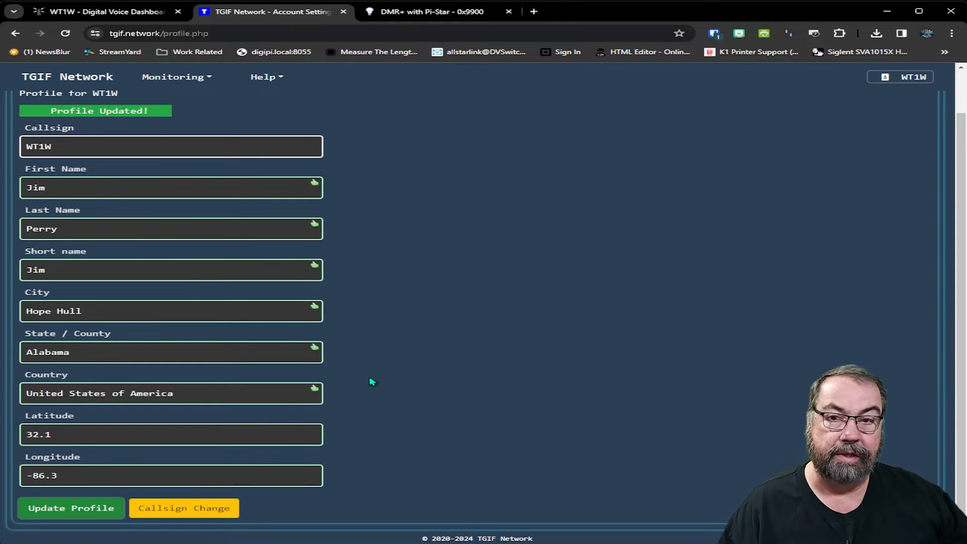
View the connected hotspot's details on the TGIF account's Selfcare page.
scroll(416, 359, up, 1)
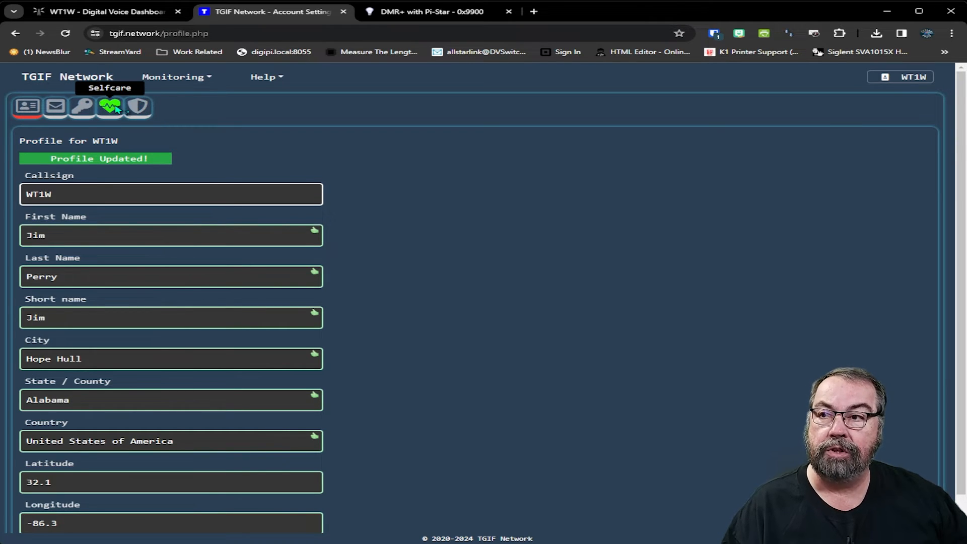
click(886, 82)
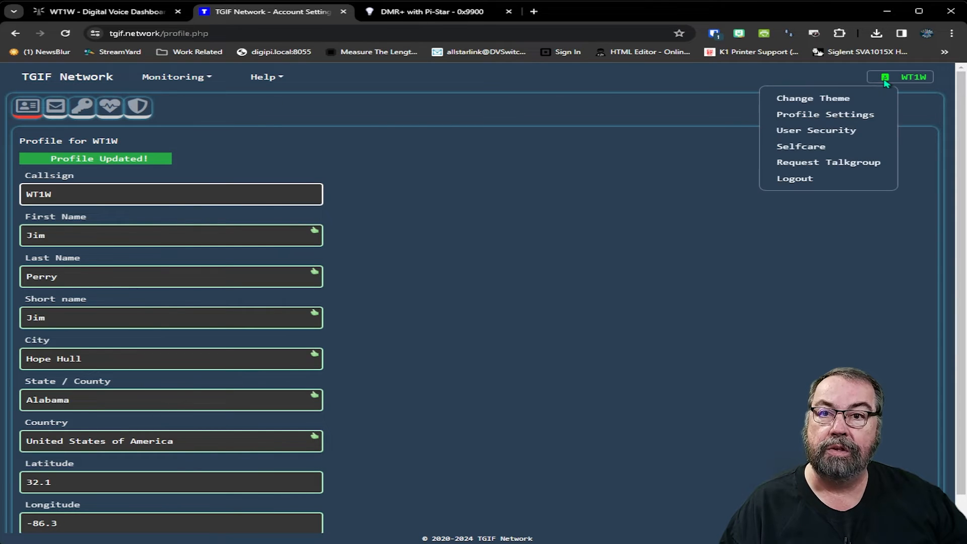
click(803, 150)
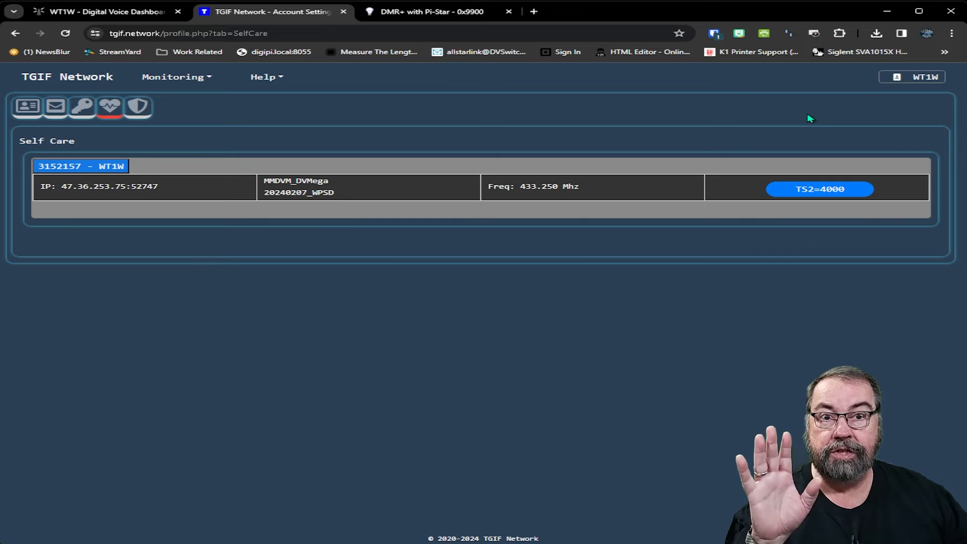
Open the TGIF account's User Security page and copy the hotspot security key of the second listed DMR ID.
click(914, 76)
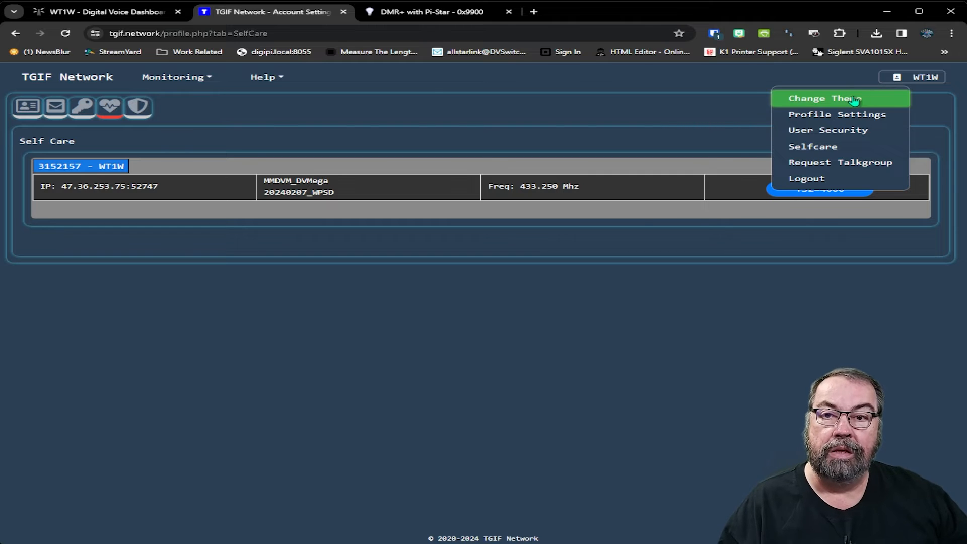
click(840, 130)
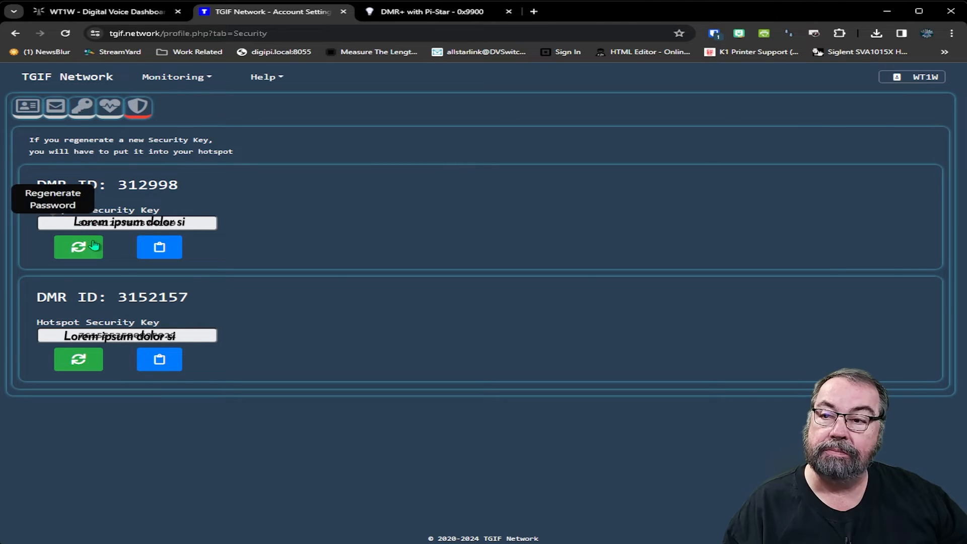
click(166, 366)
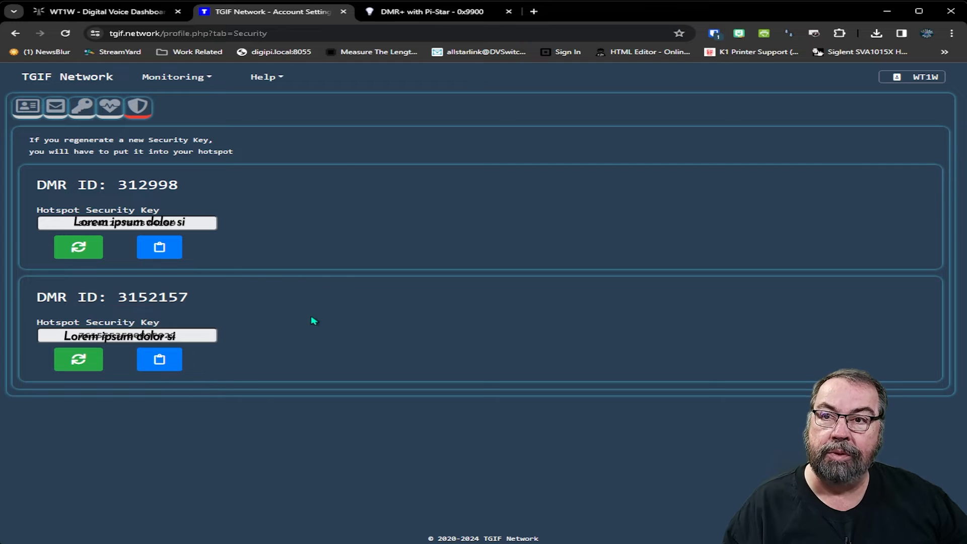
Return to the WPSD configuration page and review its sections from General Configuration through the TGIF Network Settings.
click(152, 11)
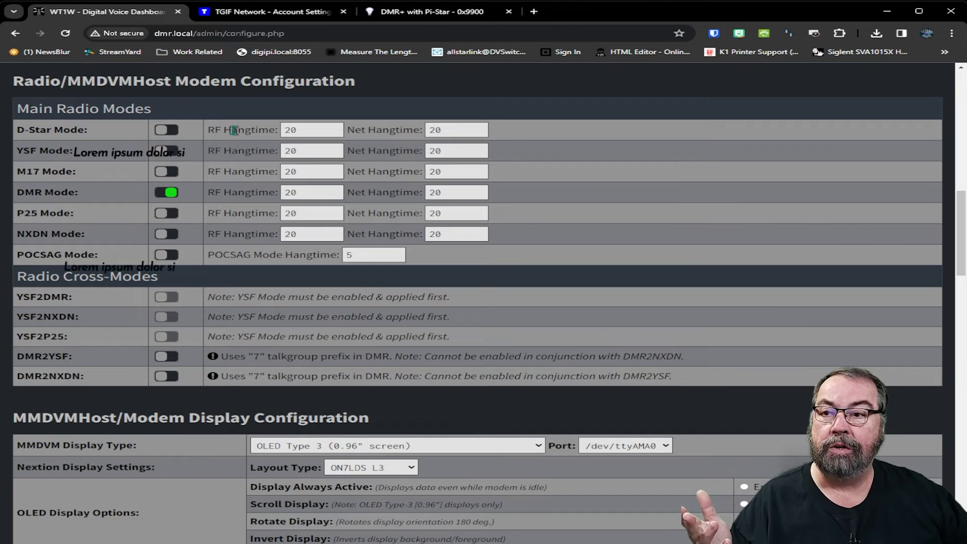
scroll(383, 241, down, 12)
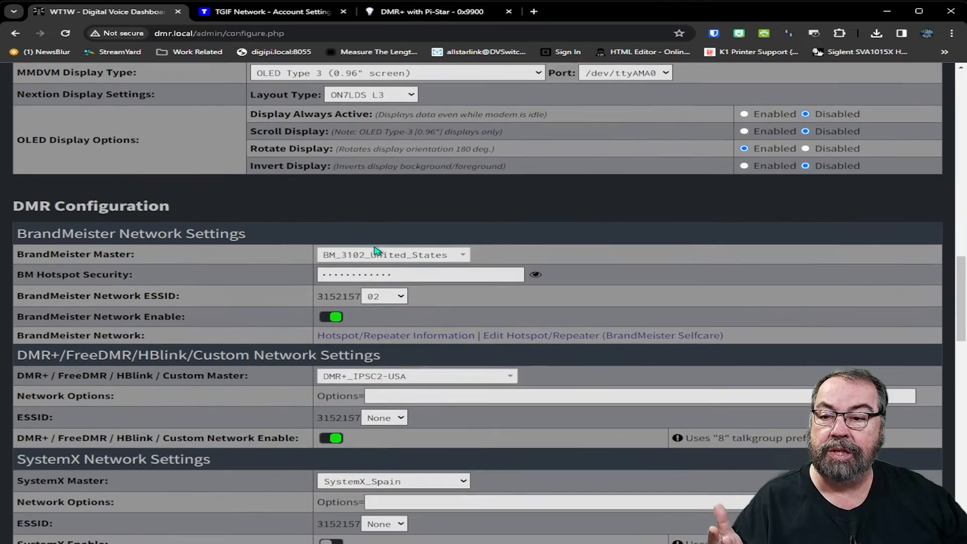
scroll(383, 256, down, 5)
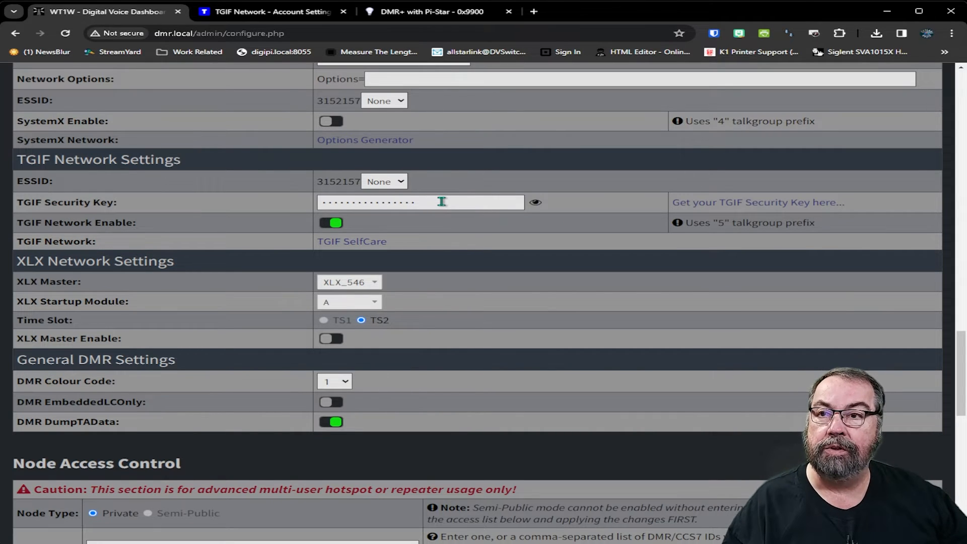
scroll(441, 202, up, 3)
scroll(443, 204, up, 10)
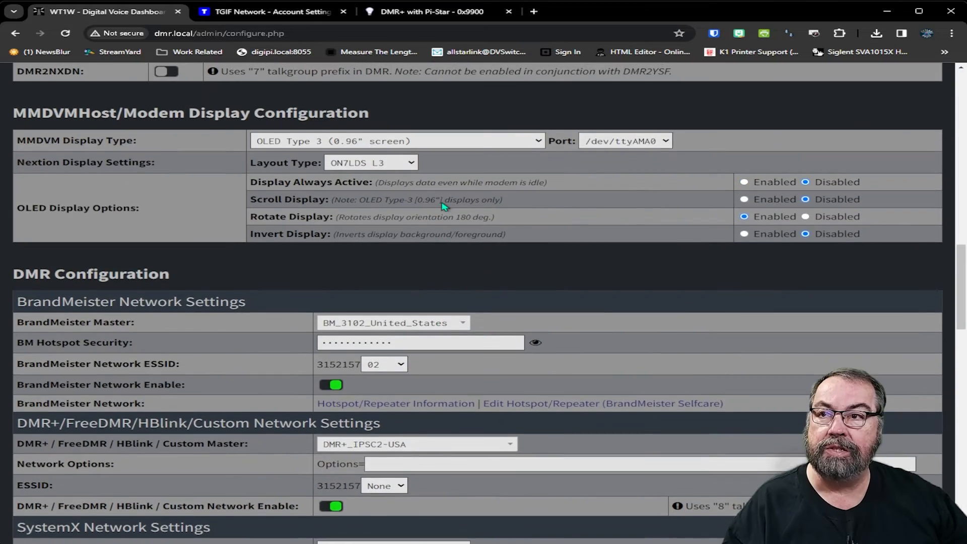
scroll(443, 204, up, 7)
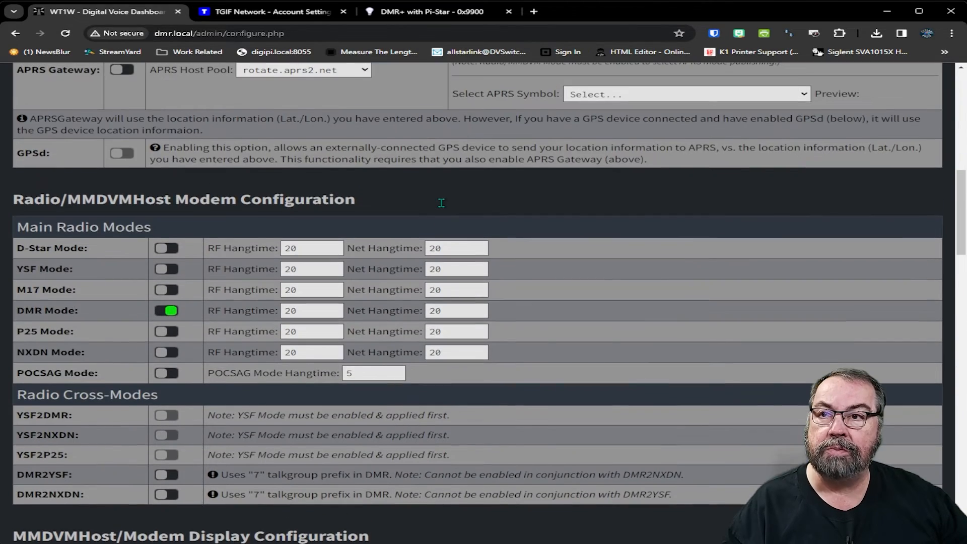
scroll(442, 202, up, 10)
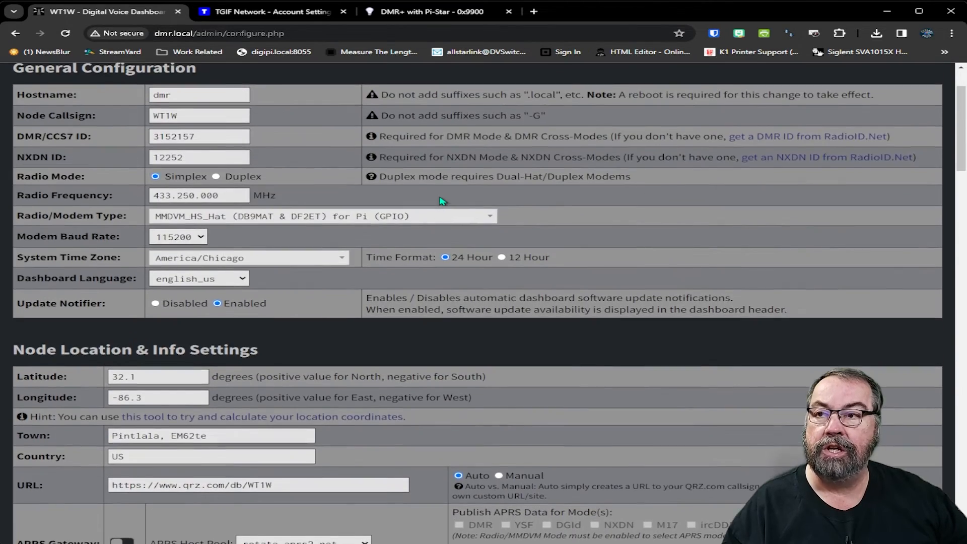
scroll(442, 201, down, 15)
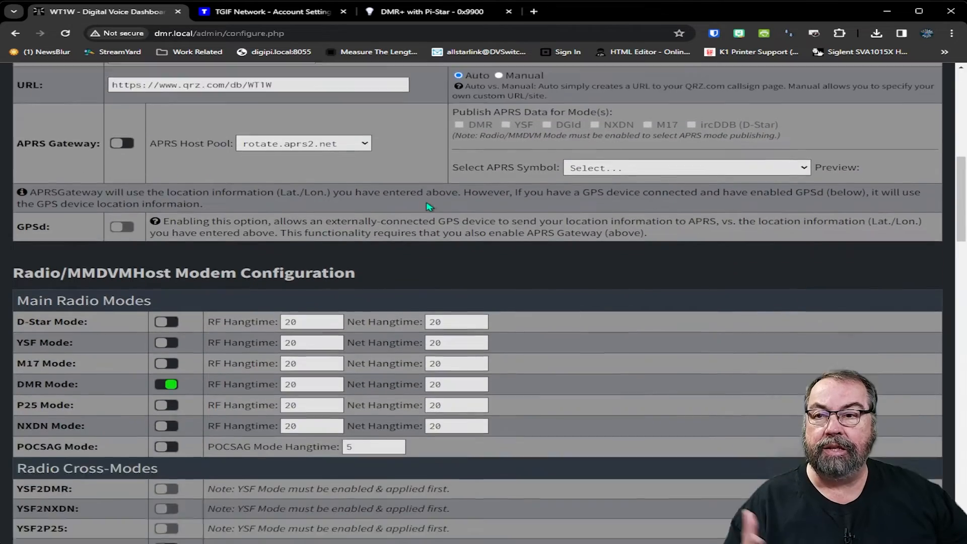
scroll(427, 205, down, 10)
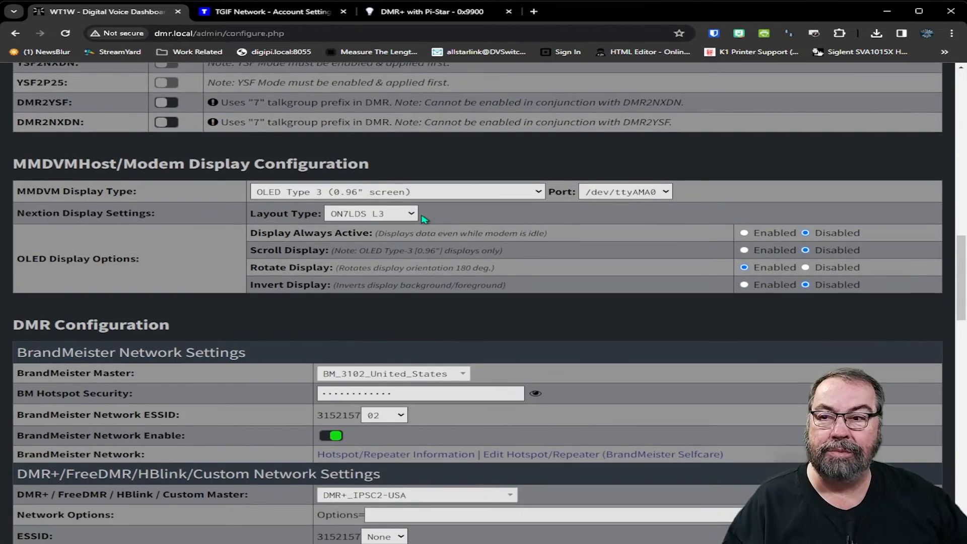
scroll(431, 232, down, 7)
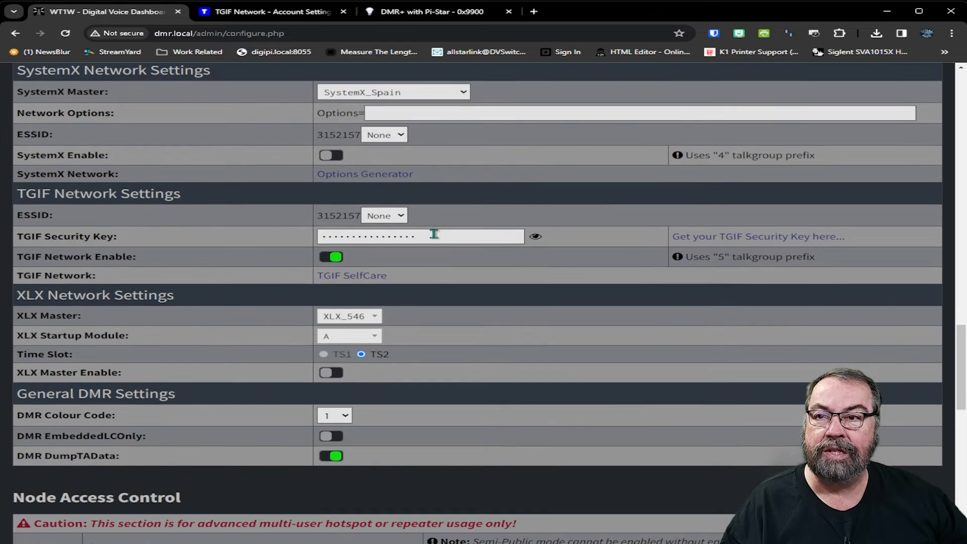
Review the DMR+, SystemX, TGIF and XLX network settings in the hotspot's DMR Configuration.
scroll(513, 253, up, 1)
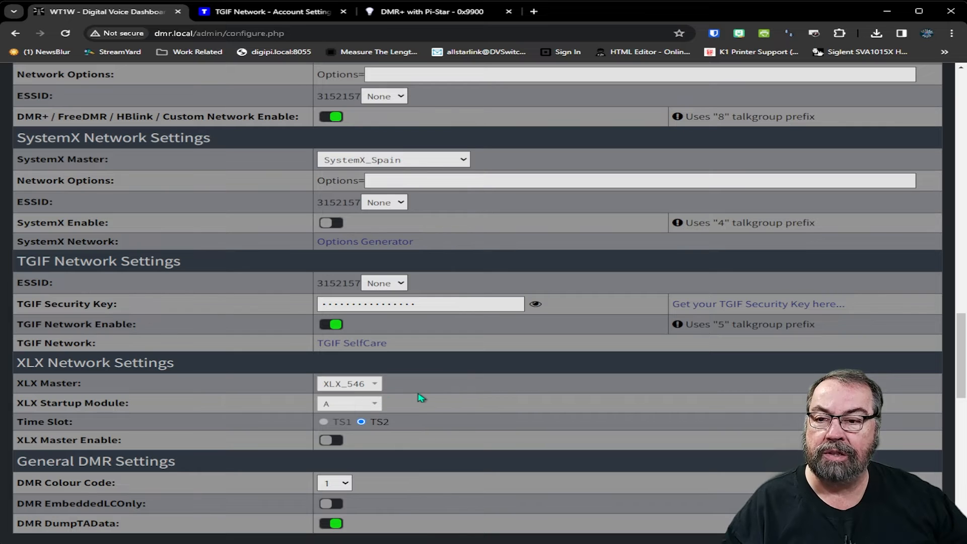
scroll(416, 399, down, 1)
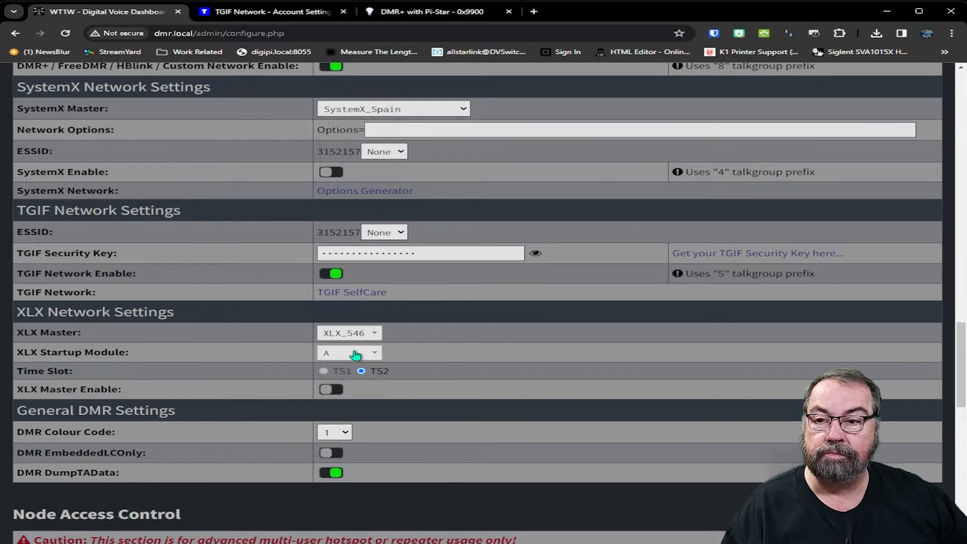
scroll(566, 281, up, 6)
scroll(566, 277, down, 2)
scroll(566, 278, down, 1)
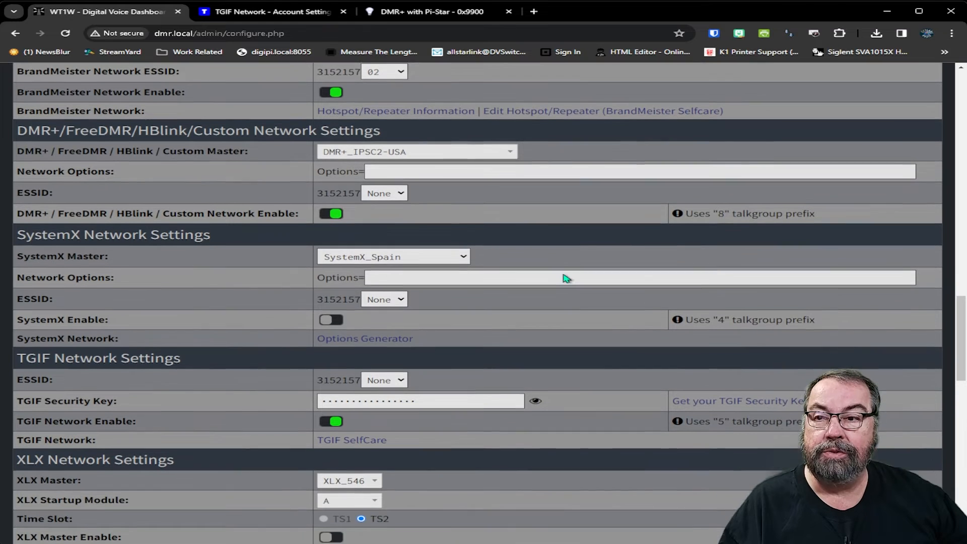
scroll(546, 349, down, 2)
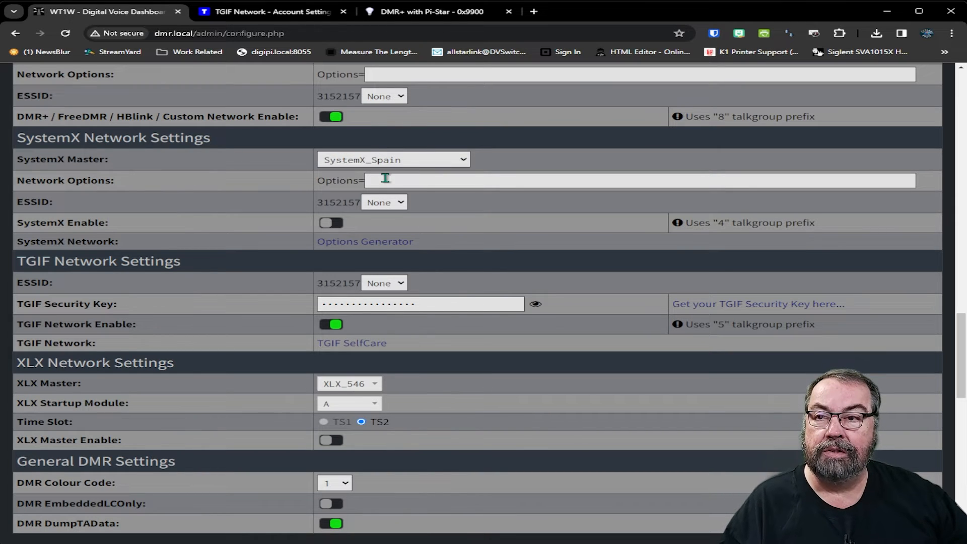
Open the SystemX Options Generator and examine its static talkgroup, Dial-A-TG, voice and default timer options.
click(402, 244)
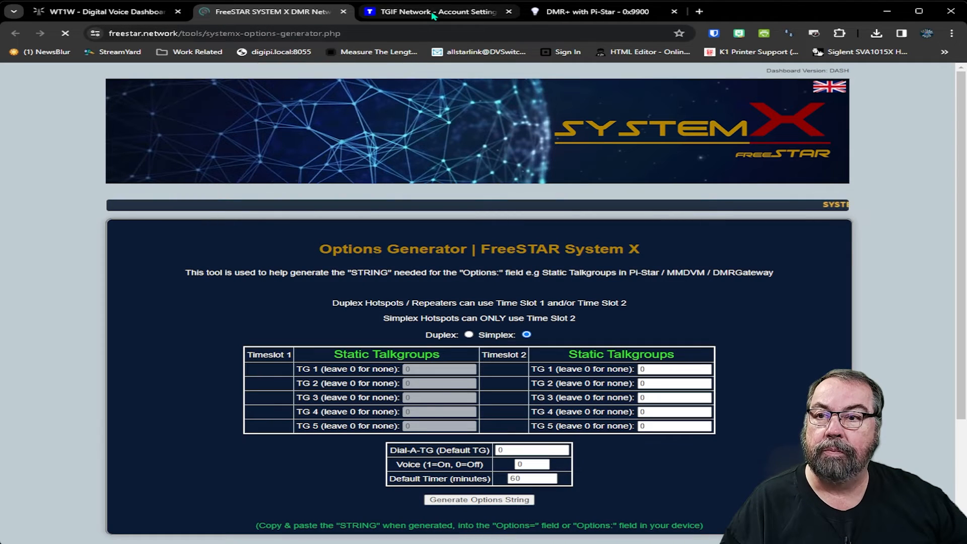
scroll(280, 170, down, 2)
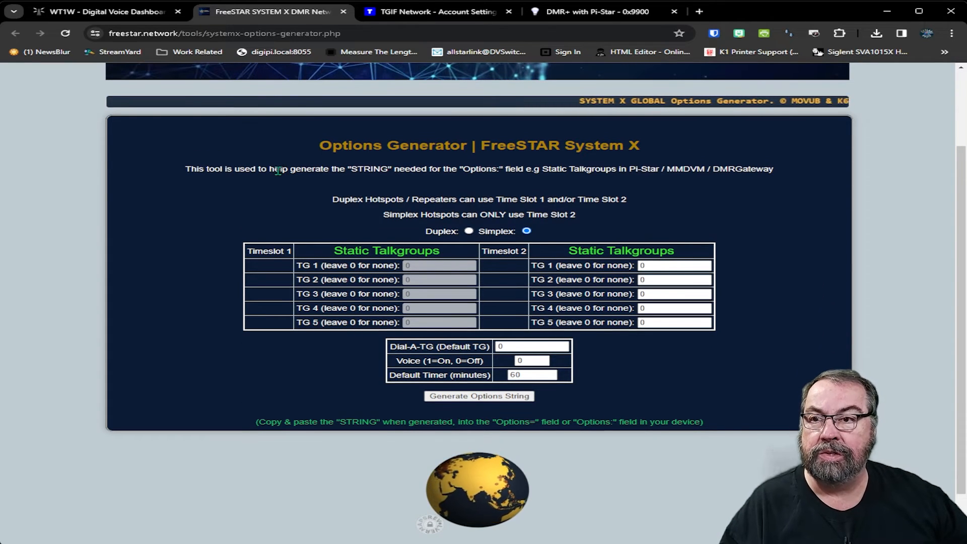
scroll(279, 173, down, 1)
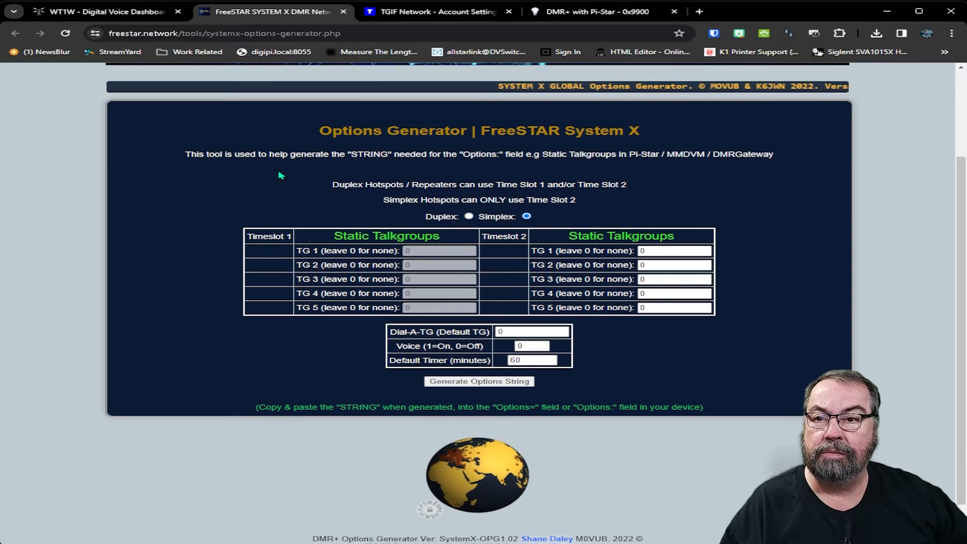
scroll(281, 175, down, 1)
scroll(335, 174, up, 2)
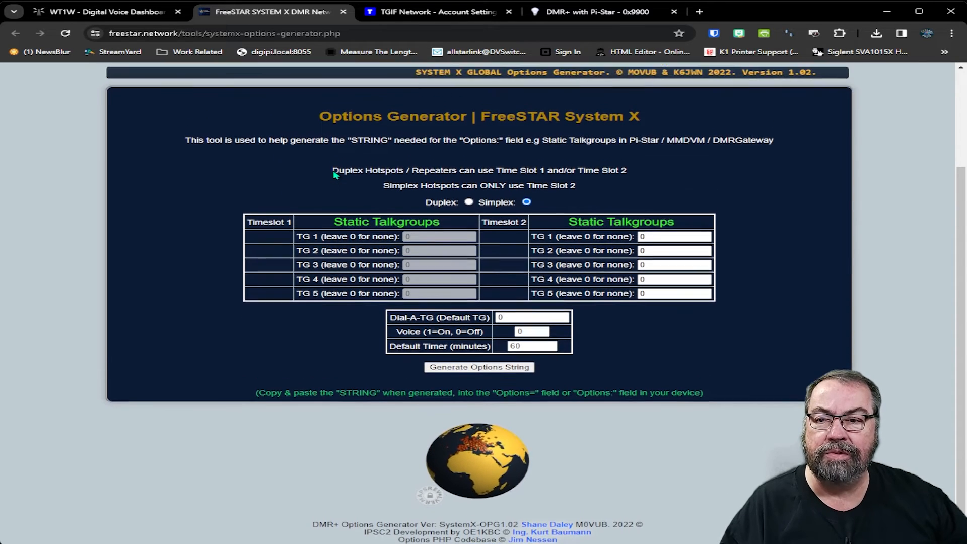
scroll(335, 175, up, 1)
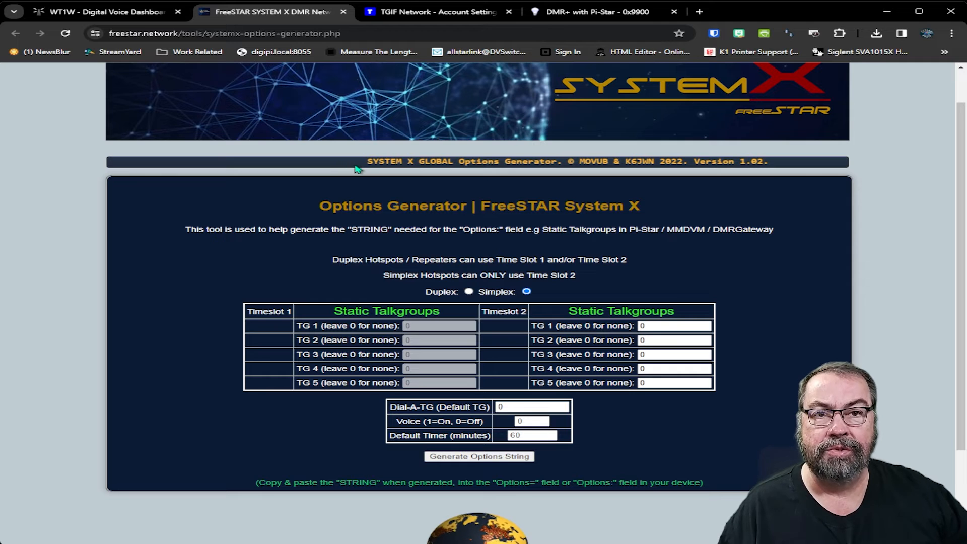
scroll(378, 161, up, 1)
scroll(378, 161, up, 3)
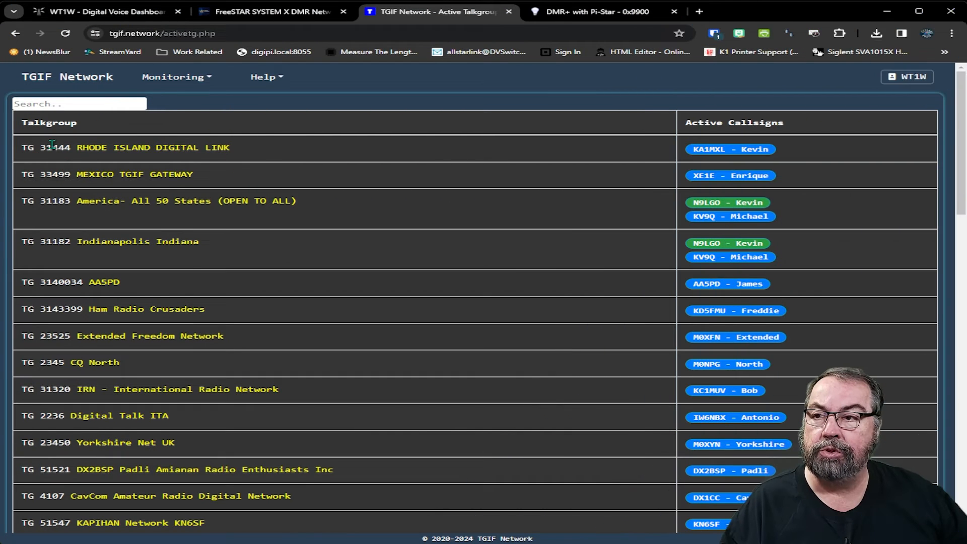
Browse the active talkgroups and their callsigns on the TGIF Network site.
scroll(57, 151, down, 2)
scroll(58, 166, down, 1)
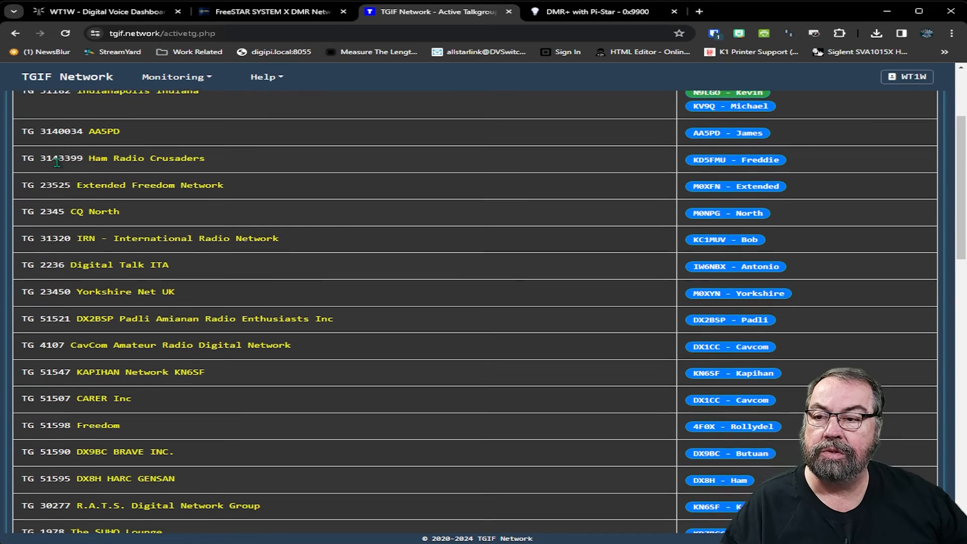
scroll(733, 202, down, 2)
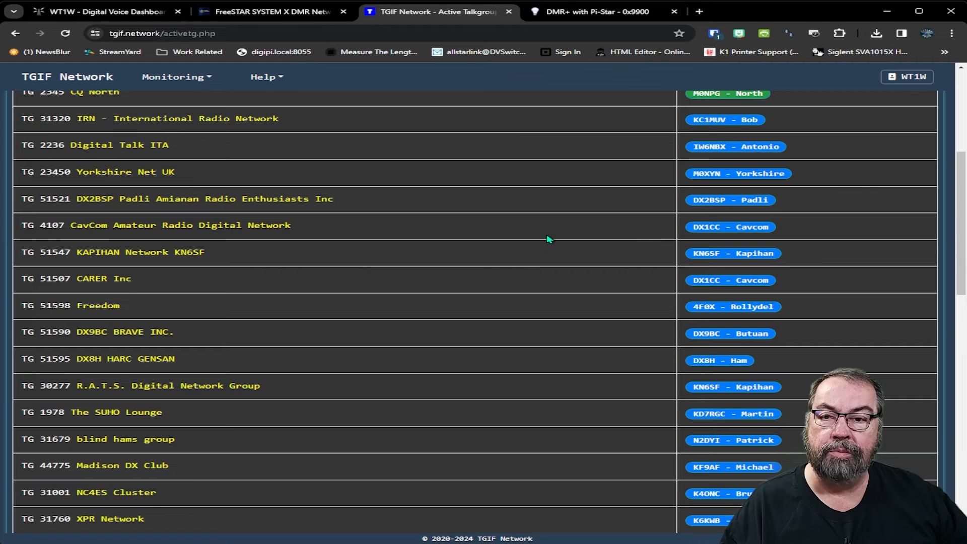
scroll(492, 235, up, 5)
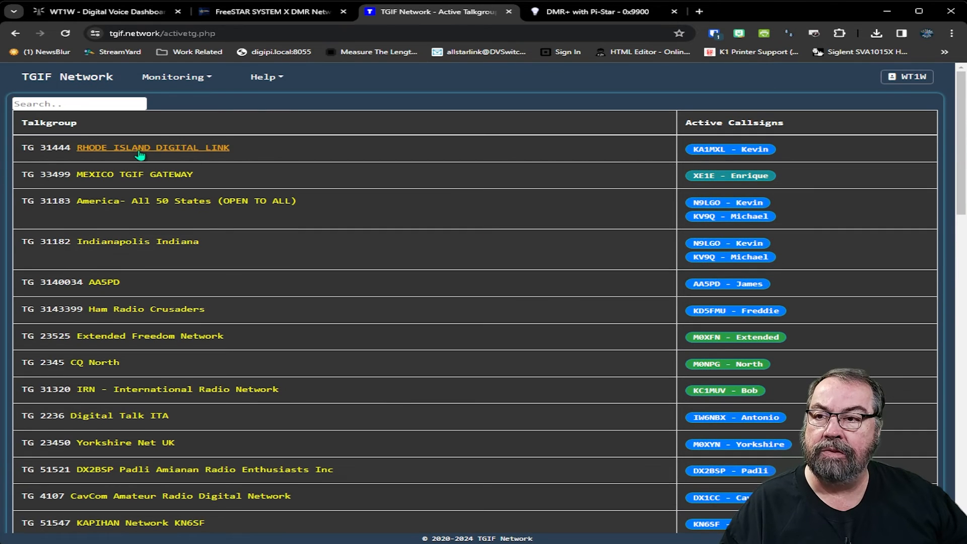
Search the active talkgroups for "toads" and clear the search.
click(74, 104)
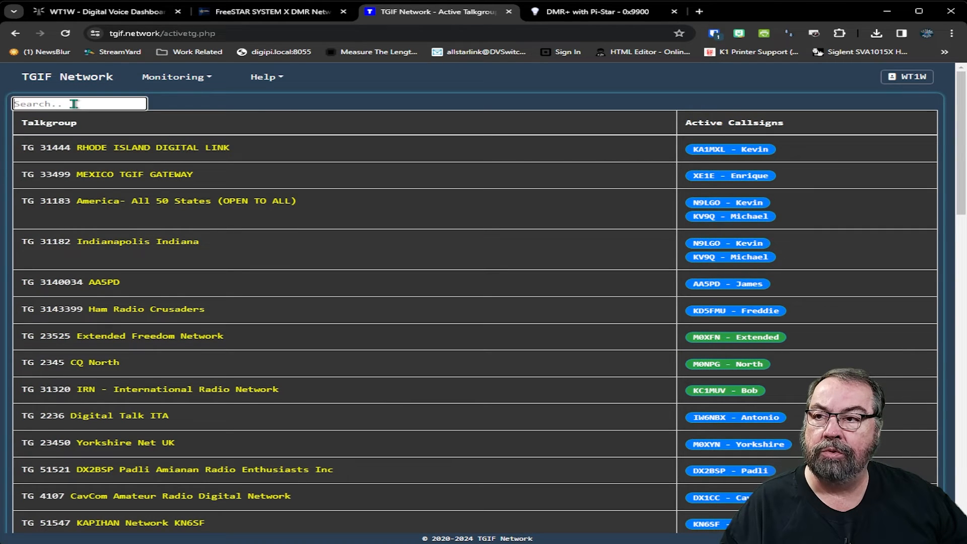
text(toads)
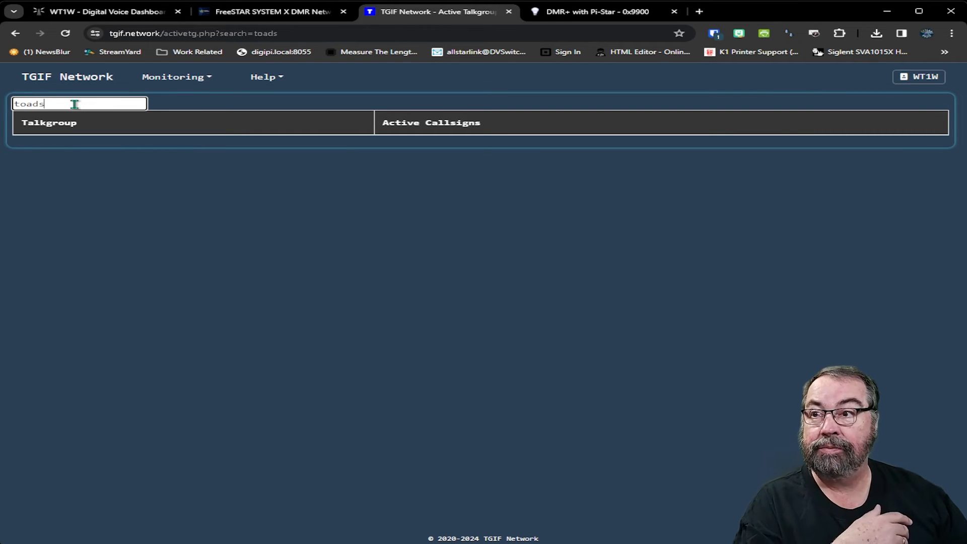
key(BackSpace)
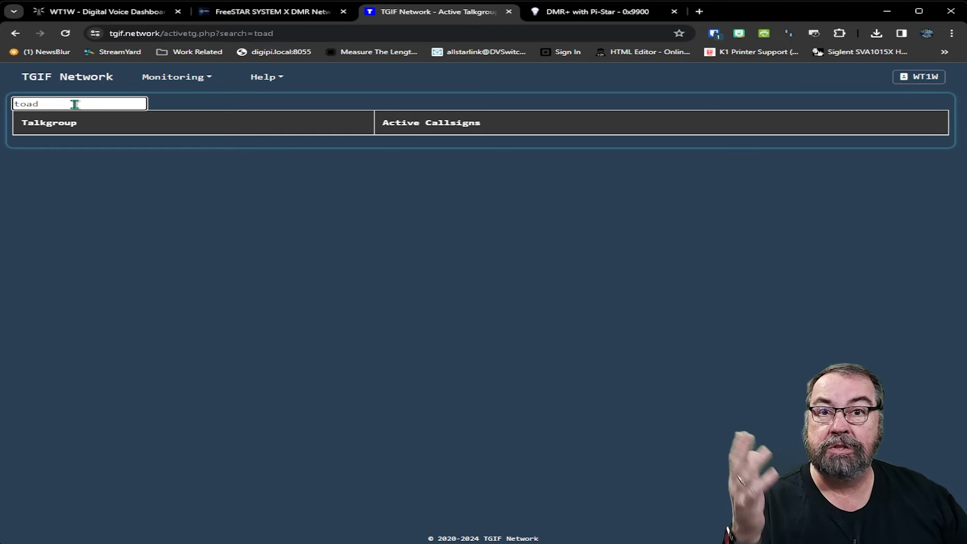
key(BackSpace)
key(BackSpace)
key(BackSpace)
key(BackSpace)
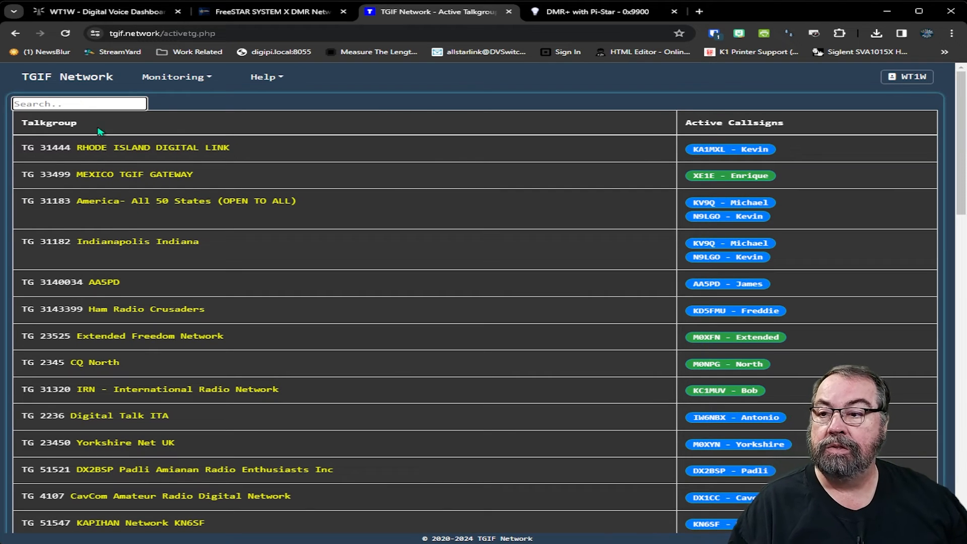
Search the active talkgroups for "scot" and clear the search to restore the full list.
scroll(101, 222, down, 2)
scroll(98, 216, up, 2)
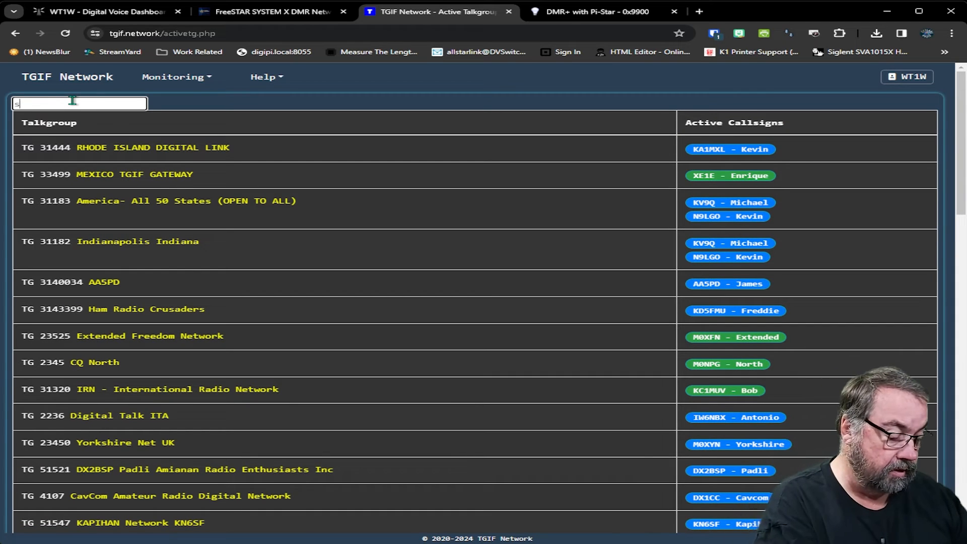
text(scot)
key(BackSpace)
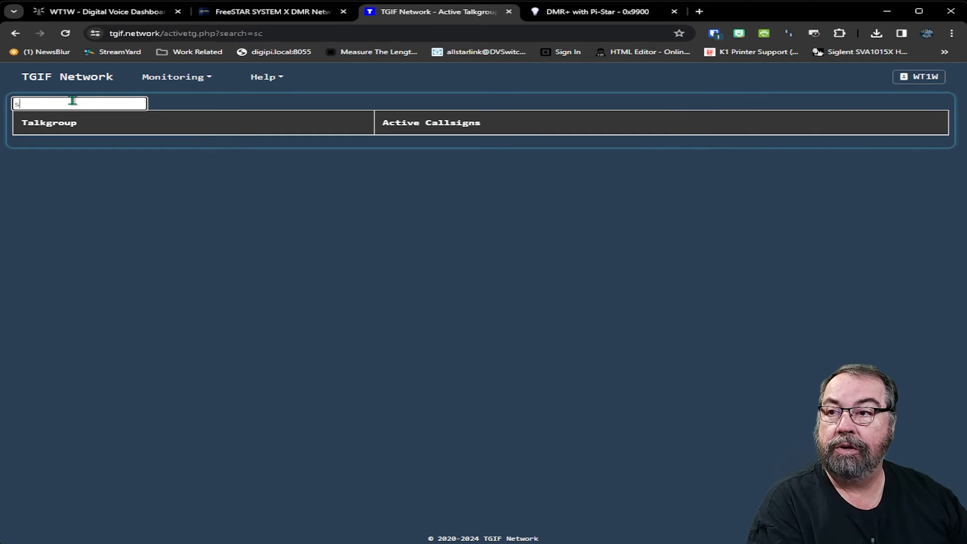
key(BackSpace)
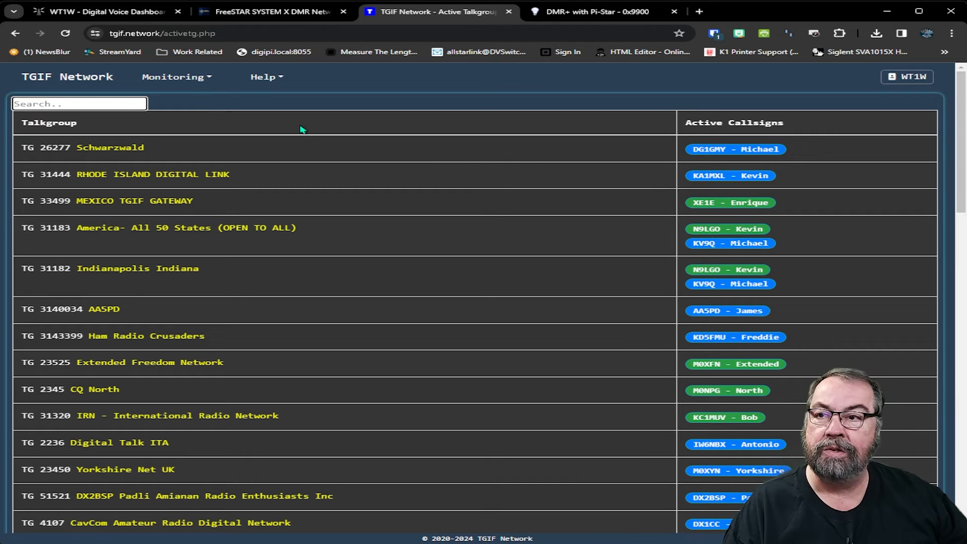
View the TGIF Network's Last Heard activity and browse the full Talkgroup List.
click(168, 78)
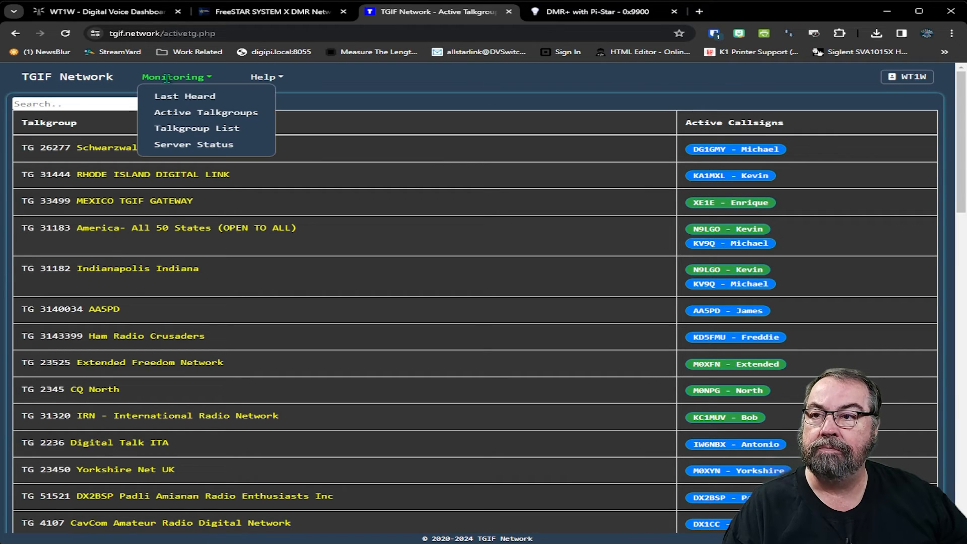
click(170, 96)
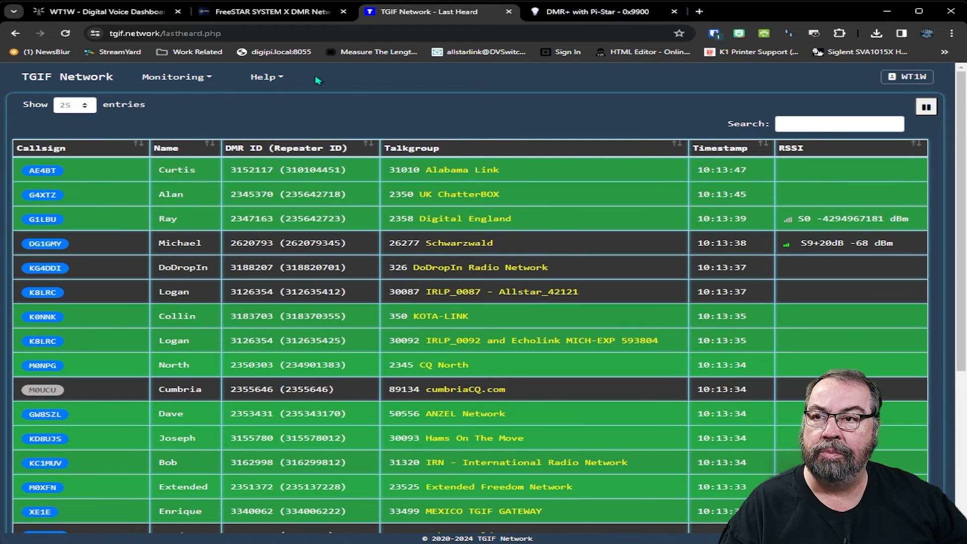
click(177, 76)
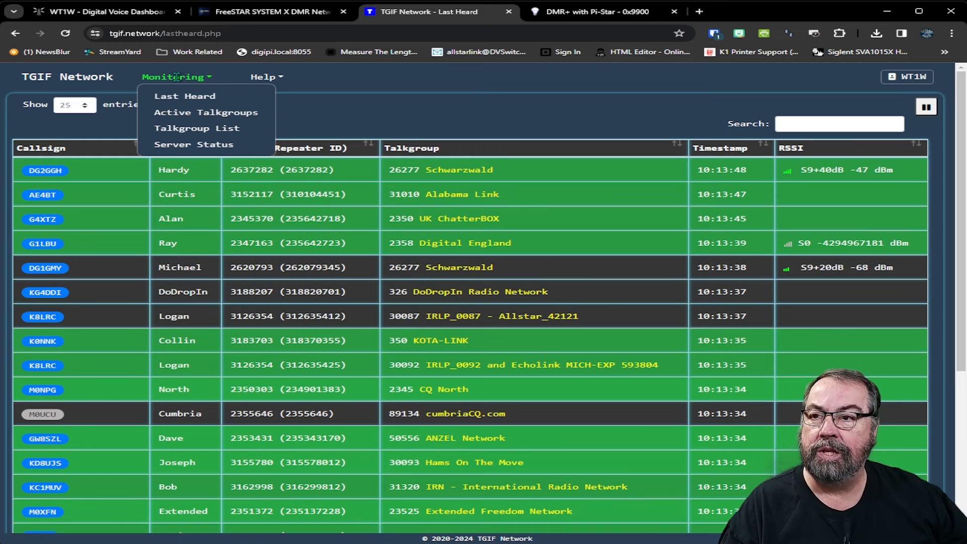
click(182, 128)
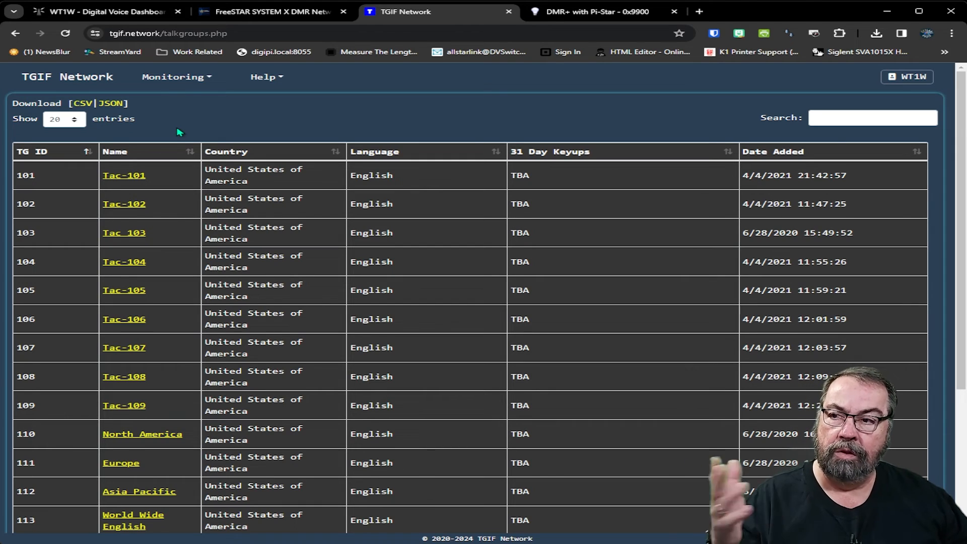
scroll(198, 190, down, 3)
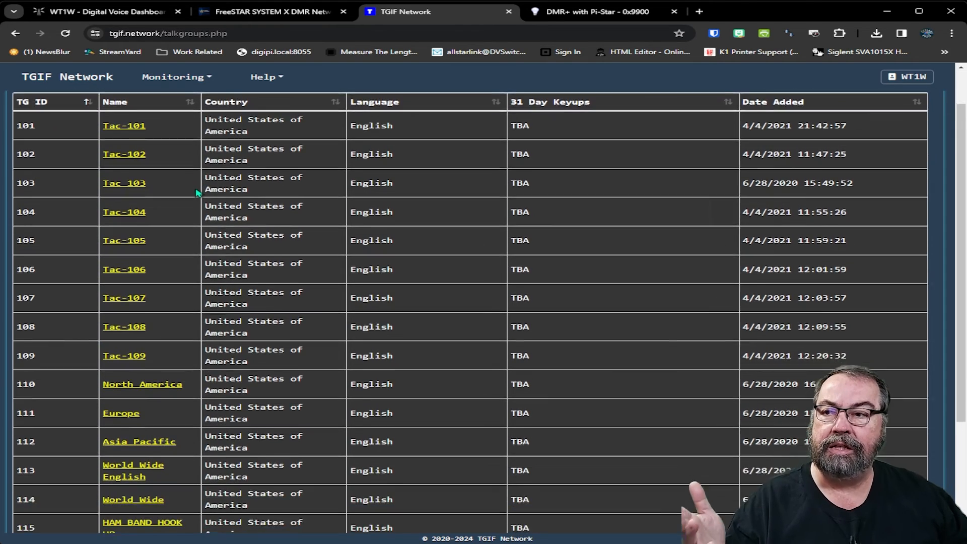
scroll(198, 190, down, 7)
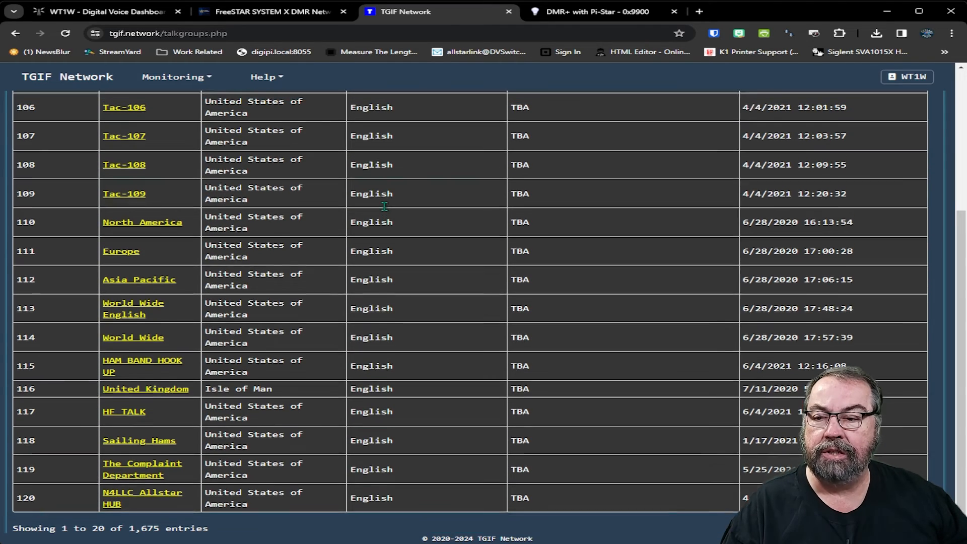
Look over the first entries of the TGIF talkgroup list and return to its beginning.
scroll(377, 211, up, 1)
scroll(370, 217, down, 1)
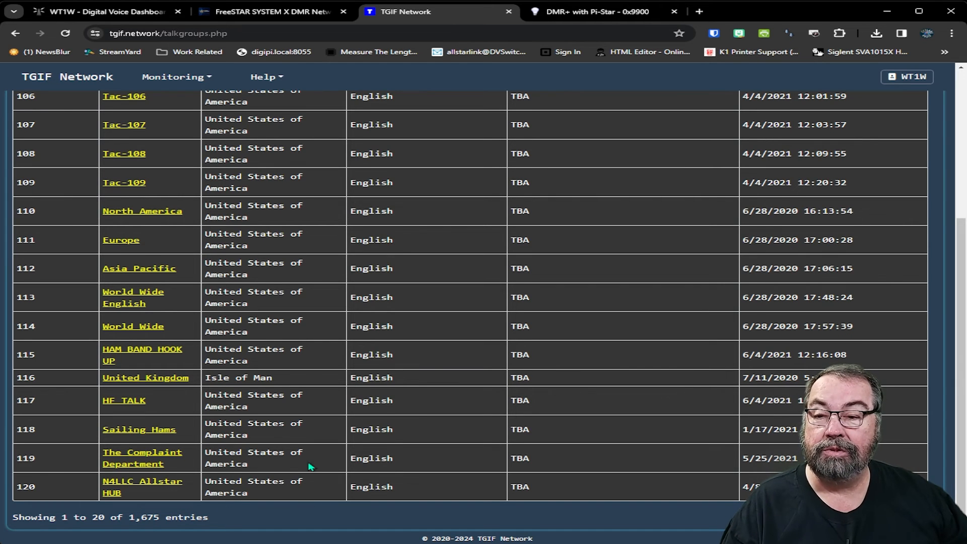
scroll(310, 433, up, 10)
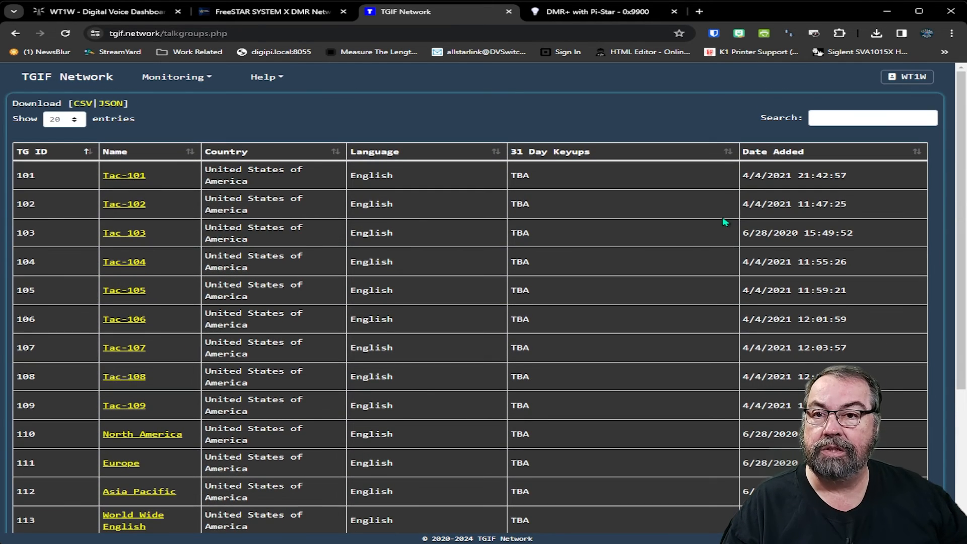
Review the DMR+ with Pi-Star article from its introduction through the Pi-Star setup instructions to the configuration example.
click(558, 13)
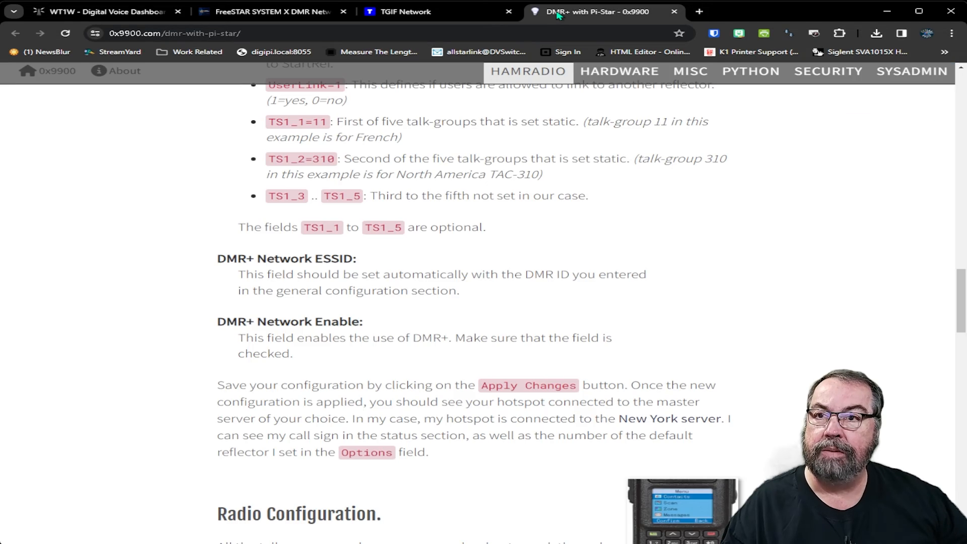
scroll(518, 144, up, 15)
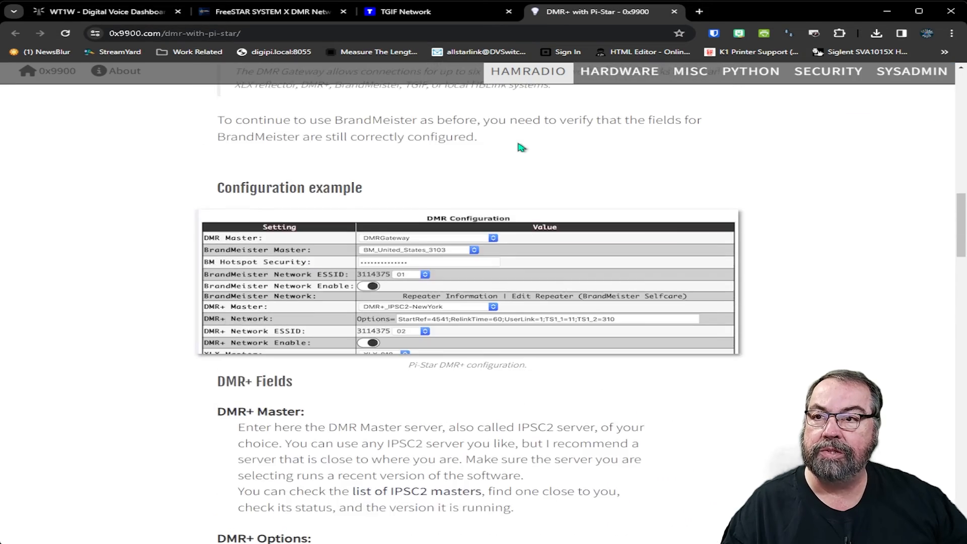
scroll(521, 145, up, 15)
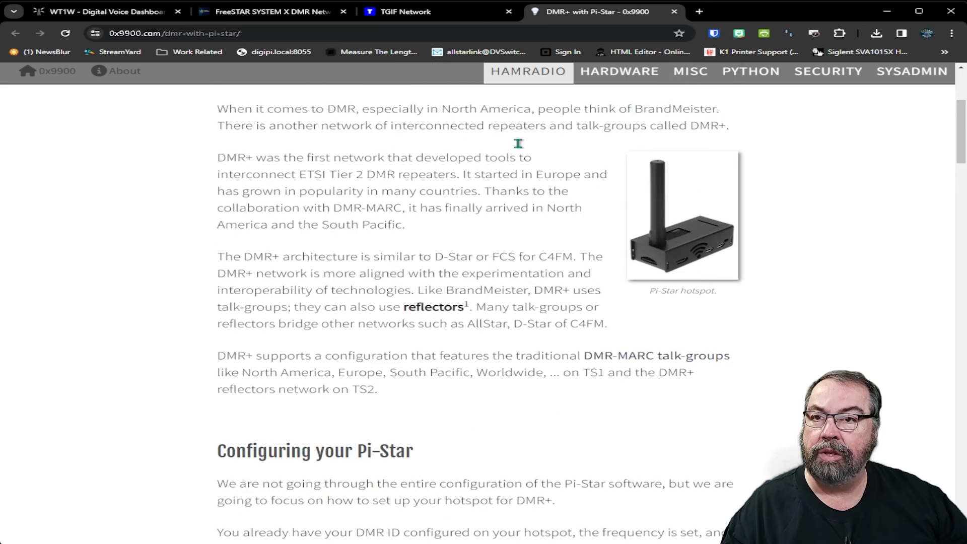
scroll(521, 146, up, 1)
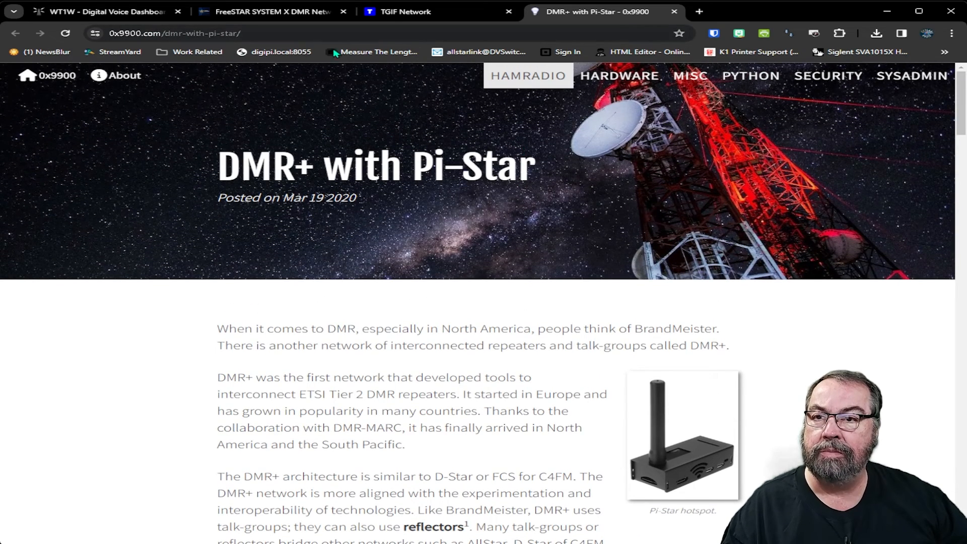
scroll(435, 237, down, 3)
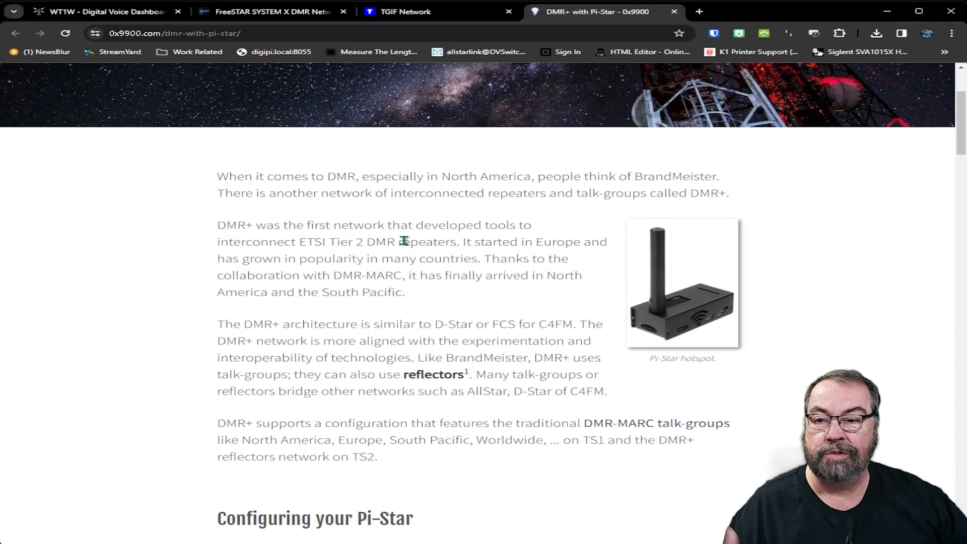
scroll(404, 241, down, 8)
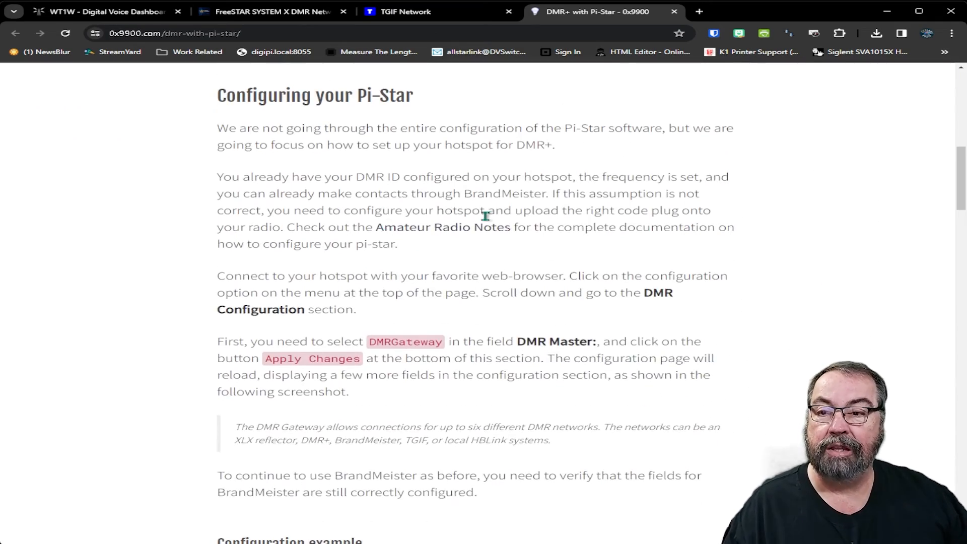
scroll(486, 216, down, 8)
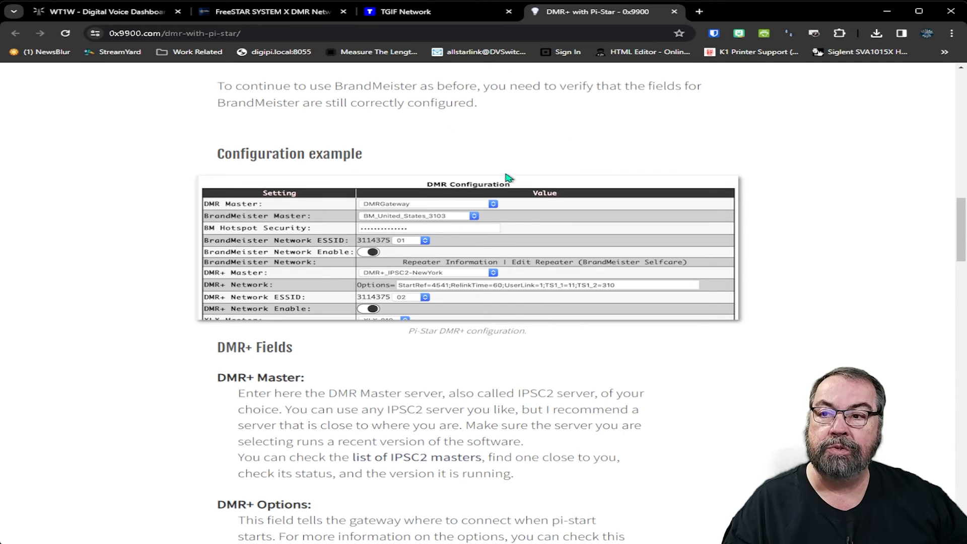
Return to the hotspot's configuration page and review the DMR network settings, talkgroup prefixes and the general settings above them.
click(449, 12)
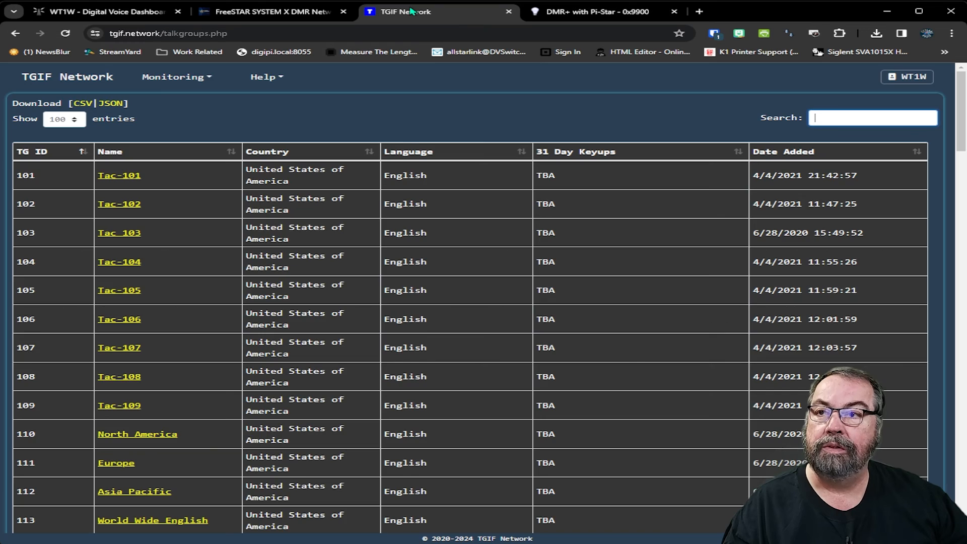
click(287, 14)
click(133, 13)
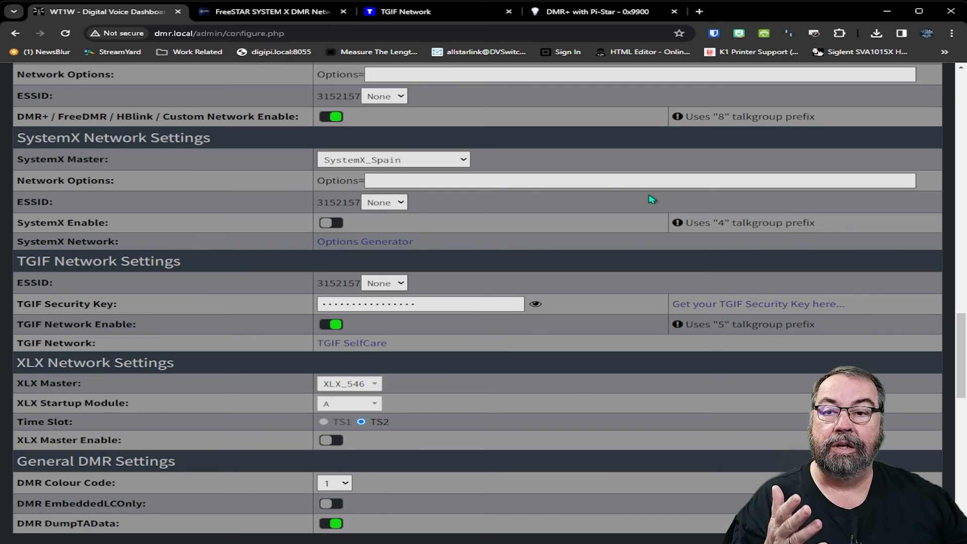
scroll(742, 216, up, 1)
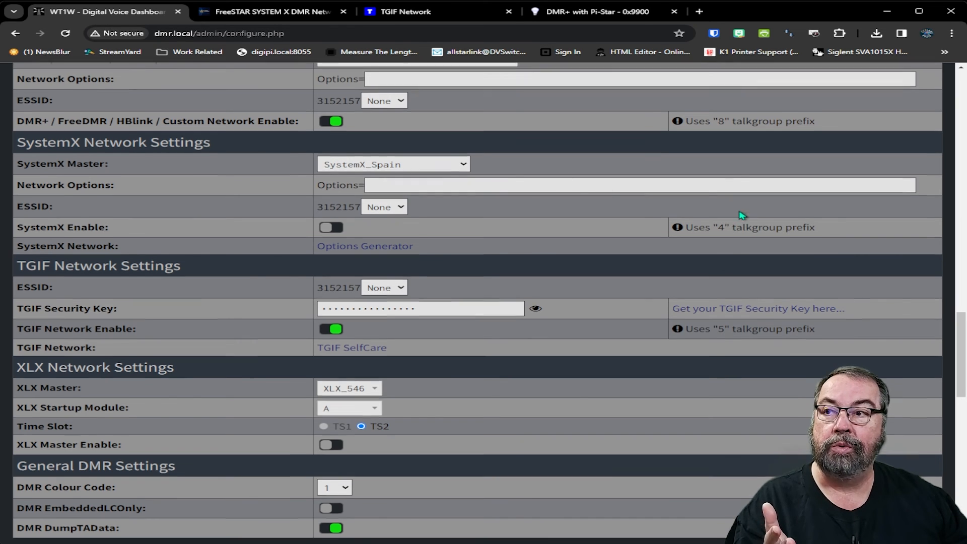
scroll(743, 216, up, 2)
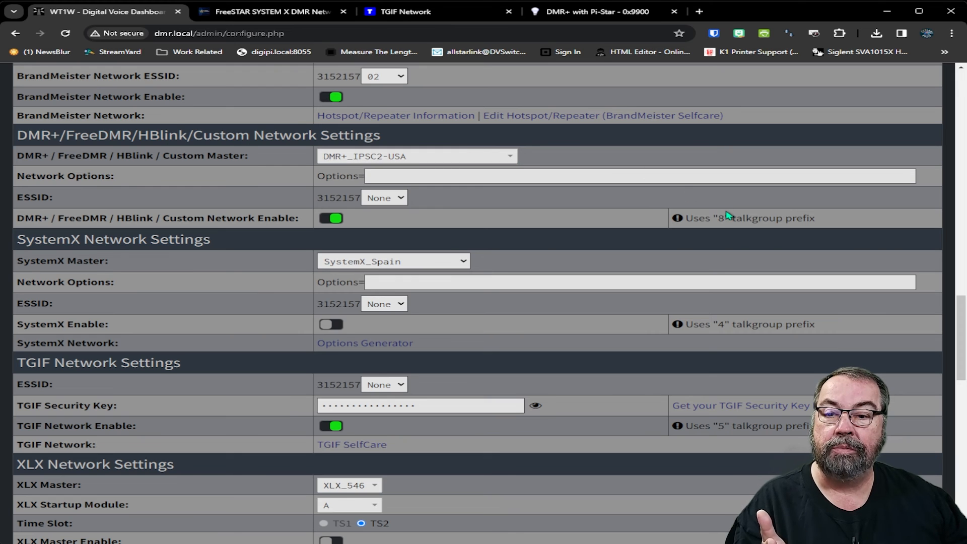
scroll(729, 216, up, 2)
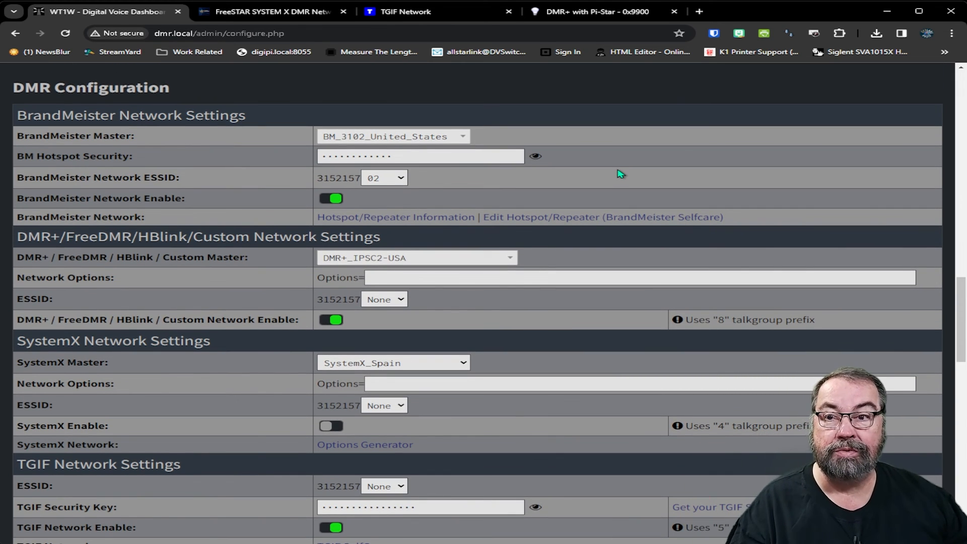
scroll(621, 174, down, 8)
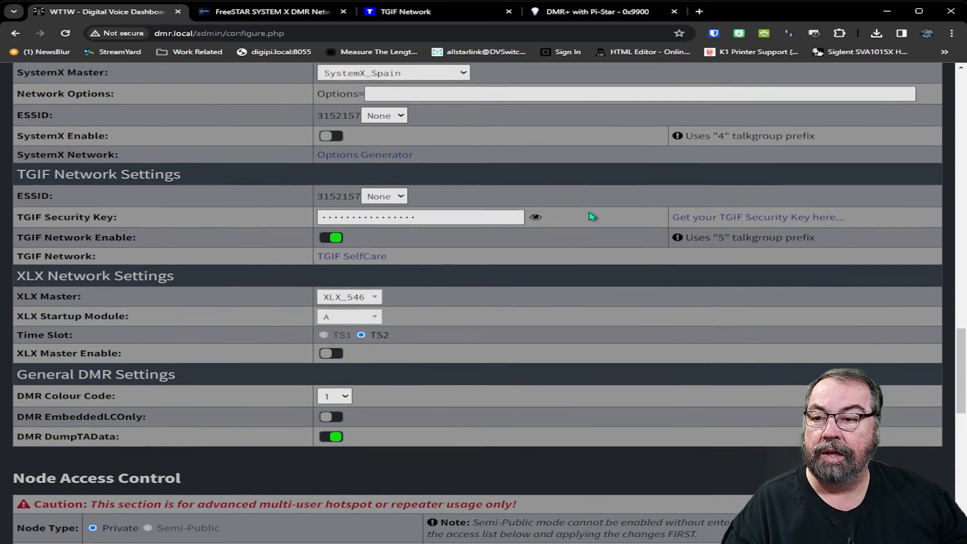
scroll(591, 223, up, 20)
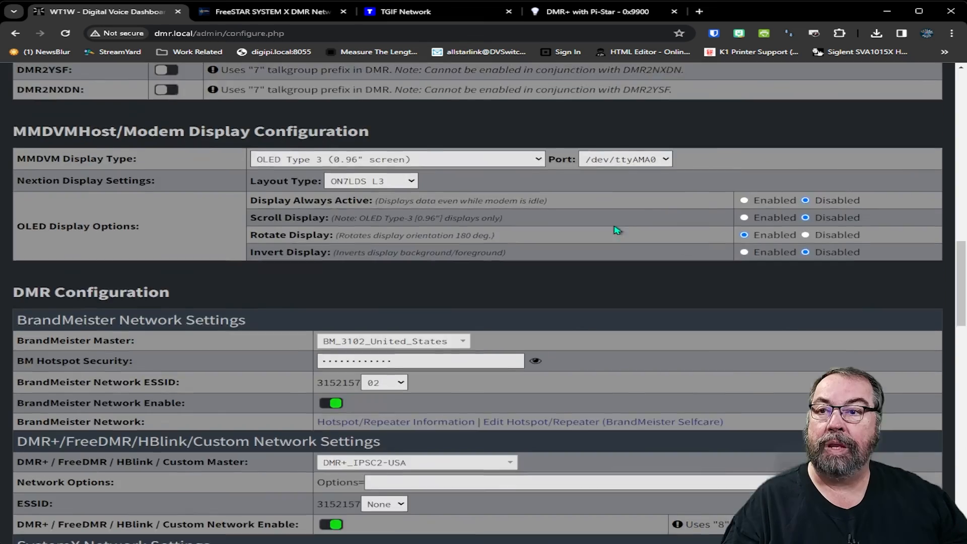
scroll(616, 229, up, 6)
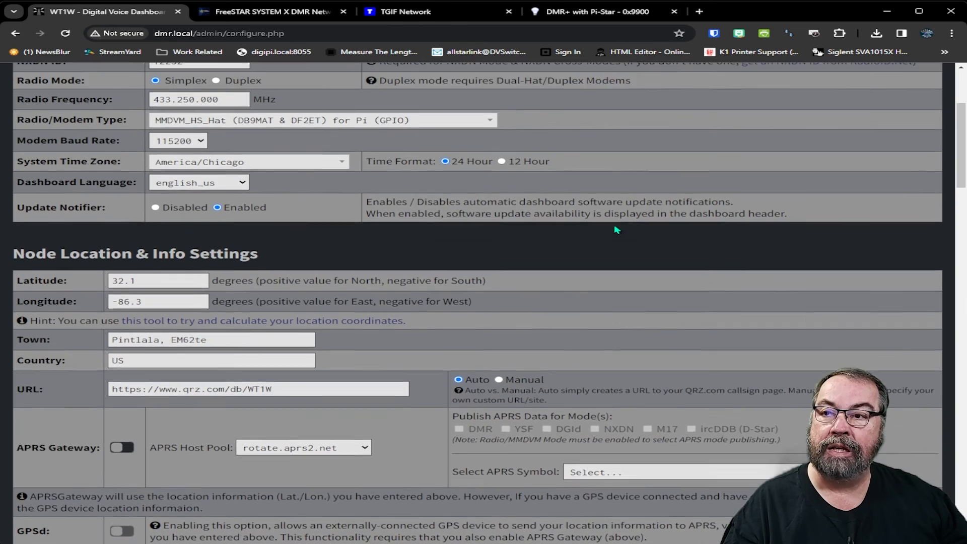